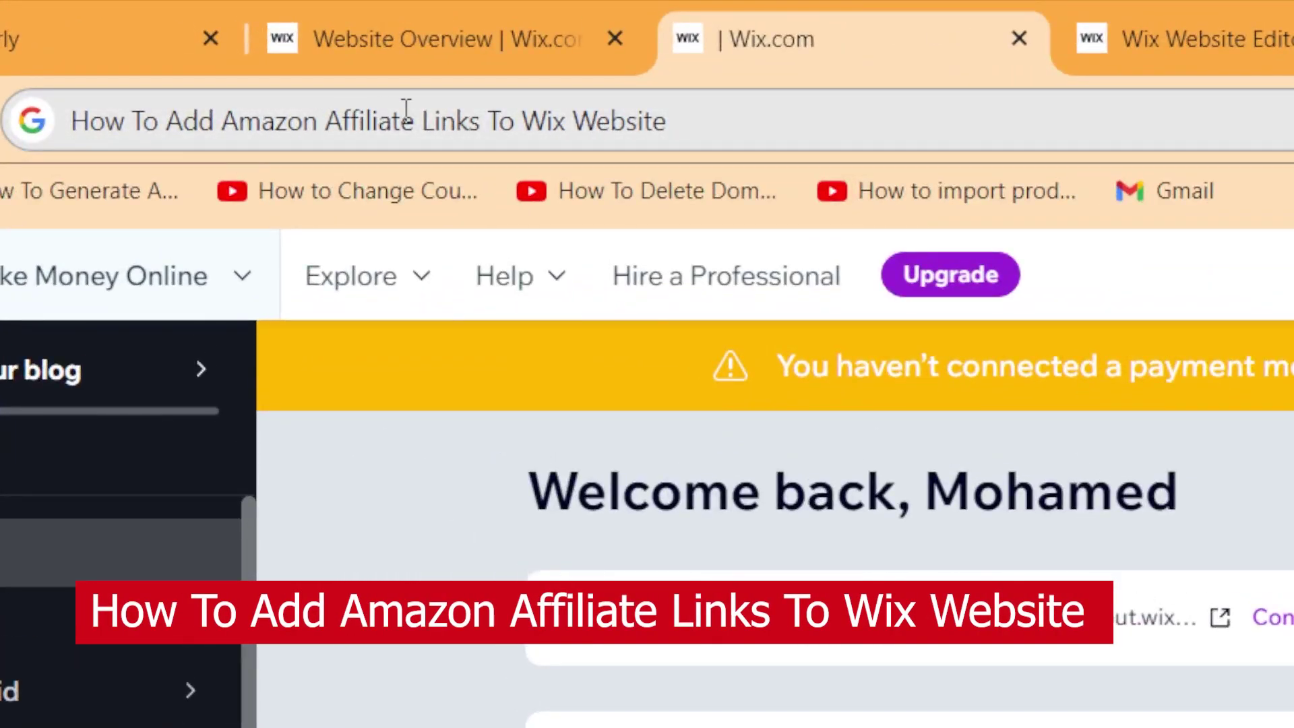
Leave the Wix dashboard for the Amazon product page window showing its SiteStripe text link
left_click(807, 120)
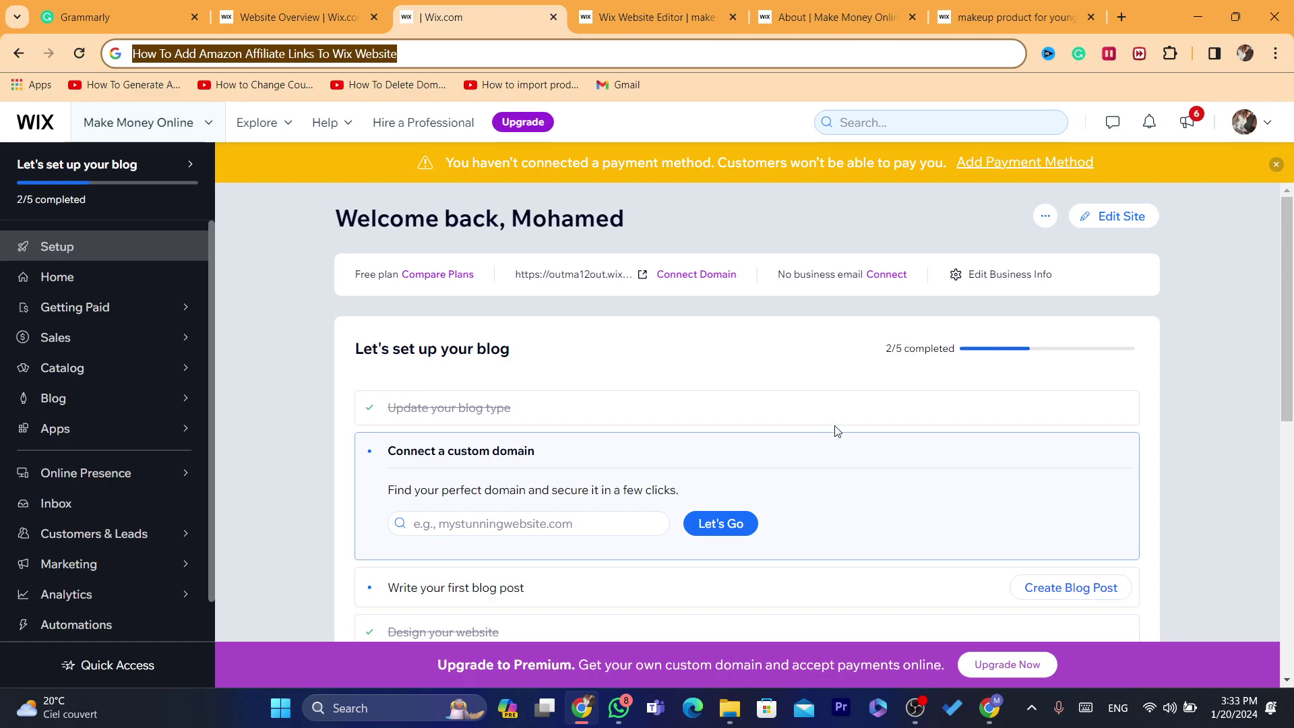
left_click(981, 720)
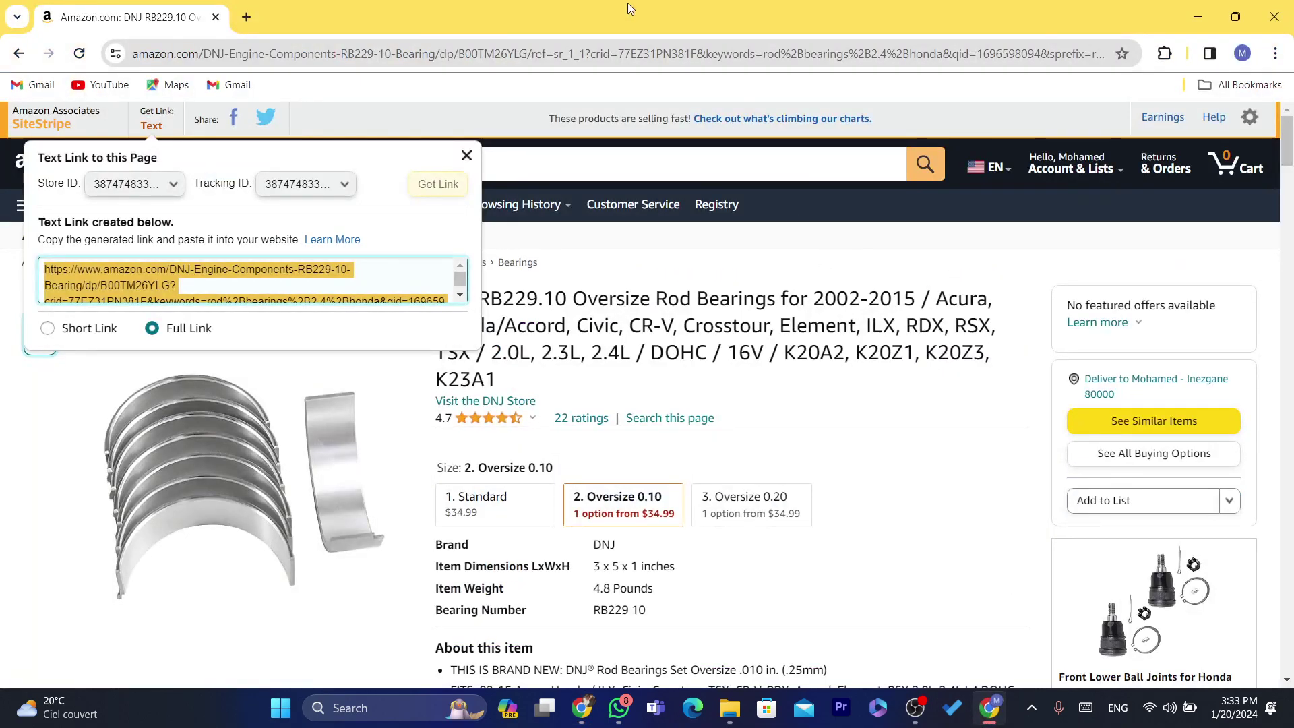
Search 'amazon associates' in a new tab and open the Amazon.com Associates Central site
left_click(246, 15)
left_click(370, 53)
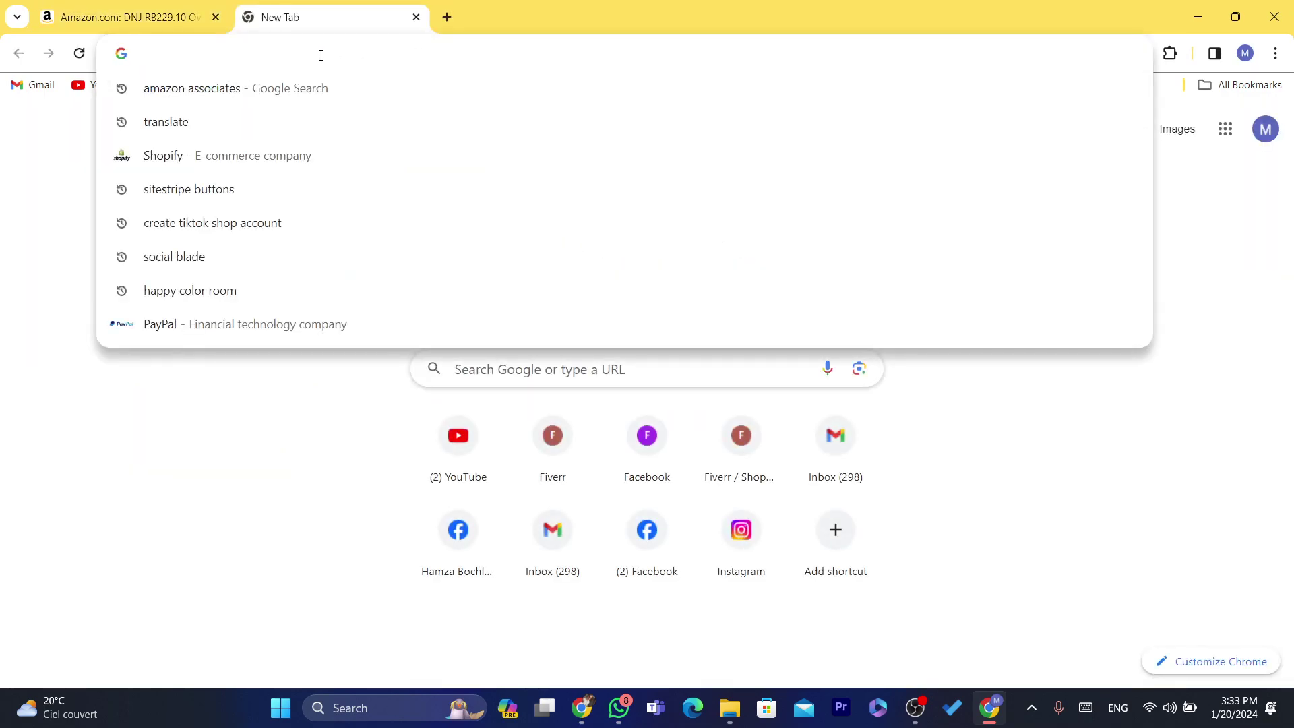
left_click(302, 88)
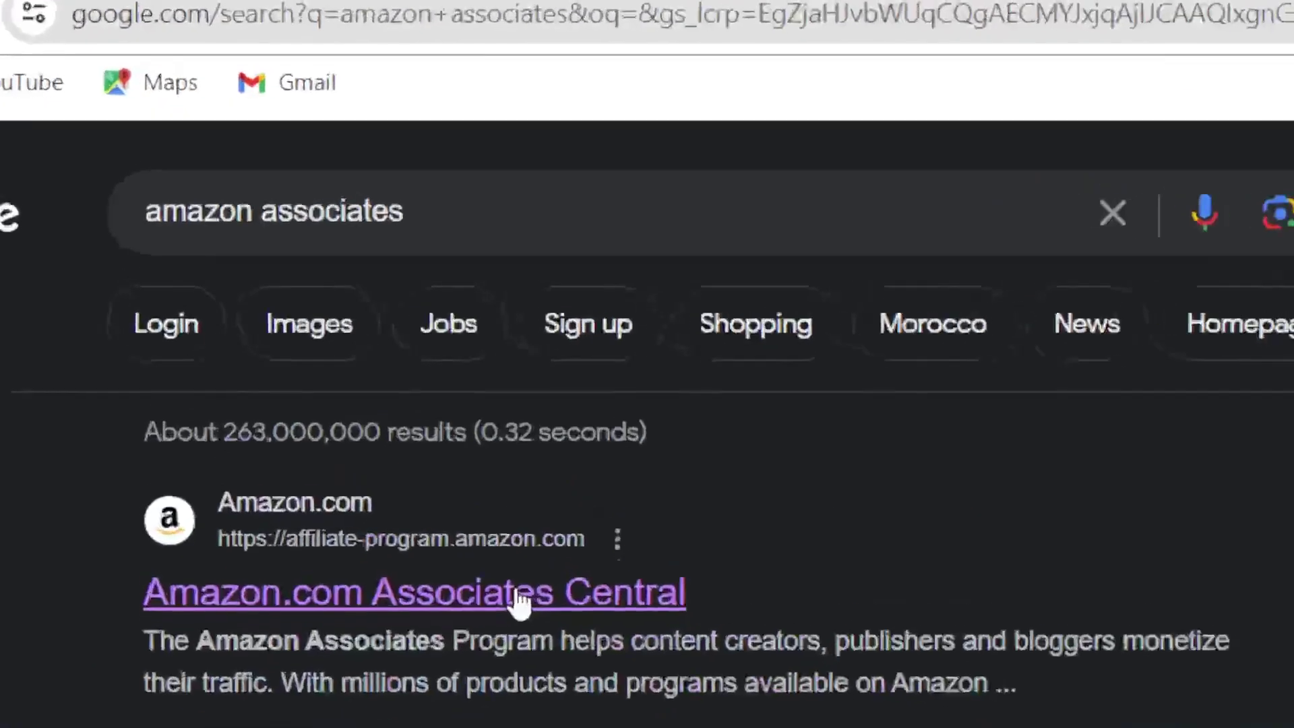
left_click(319, 320)
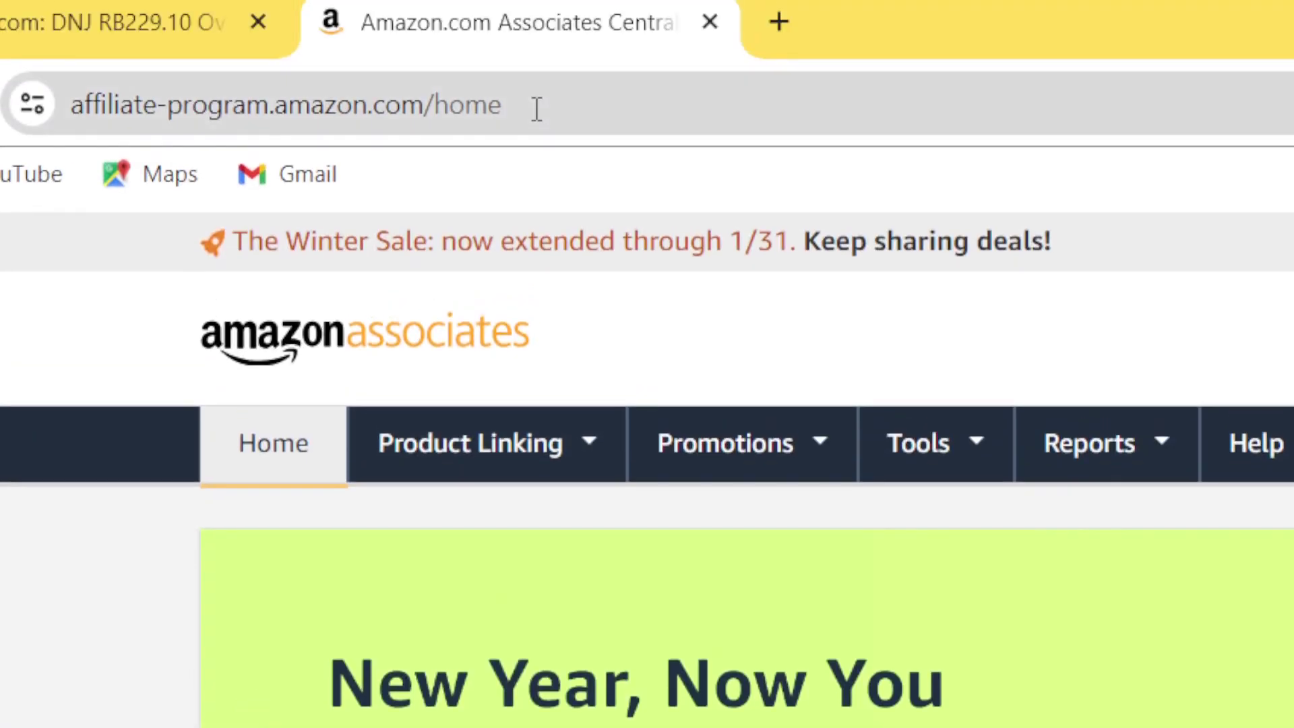
left_click(536, 107)
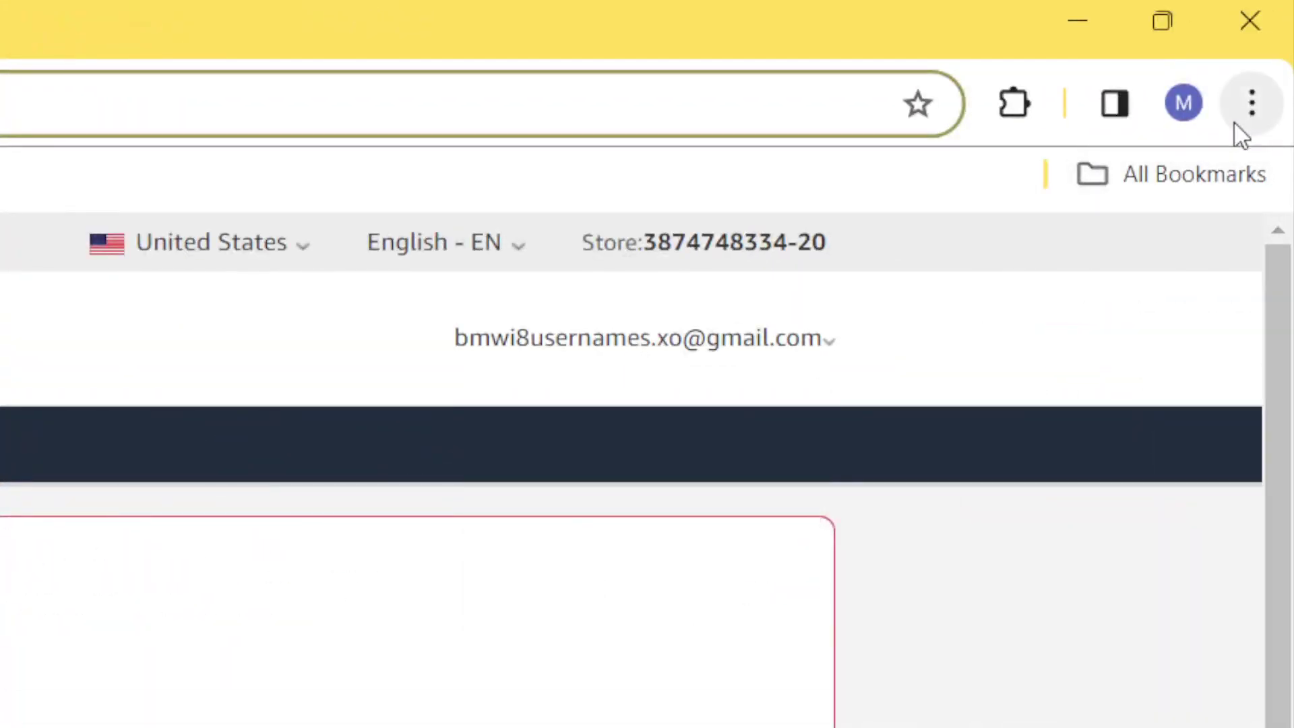
left_click(1275, 53)
Open Amazon.com Associates Central in a new Incognito window via a Google search for 'amazon'
left_click(852, 303)
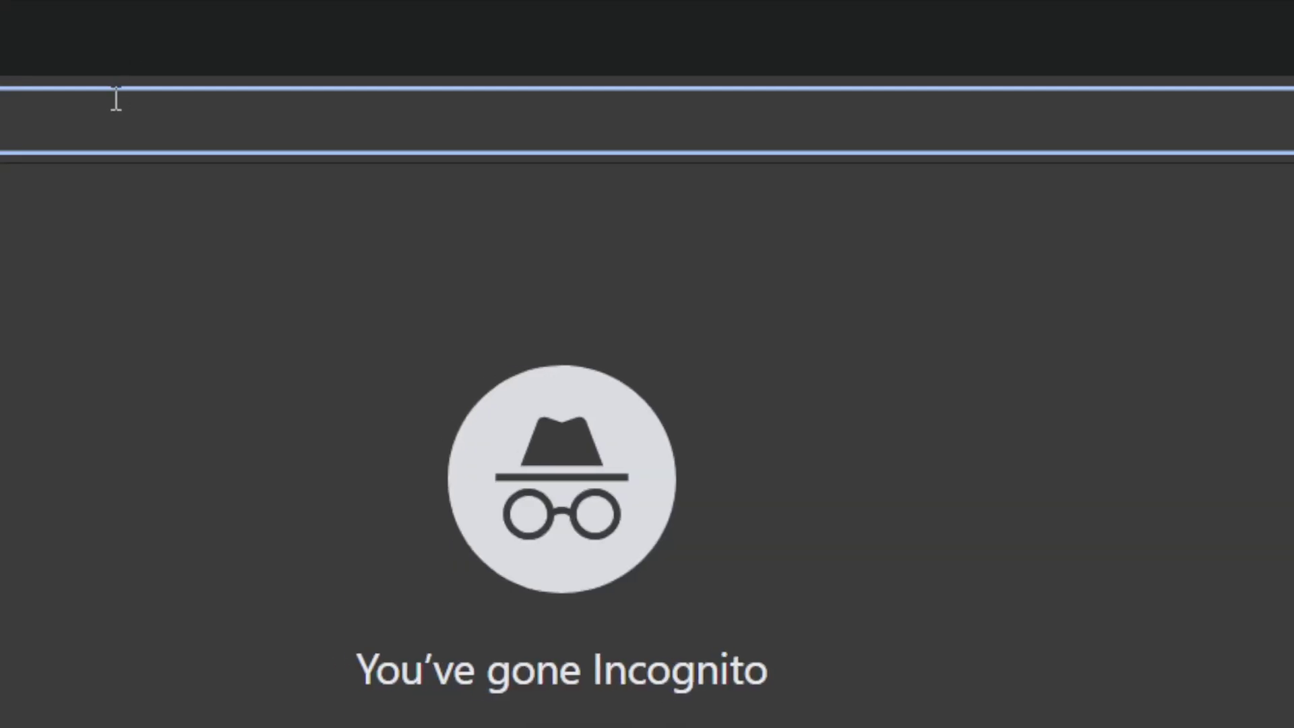
type("a")
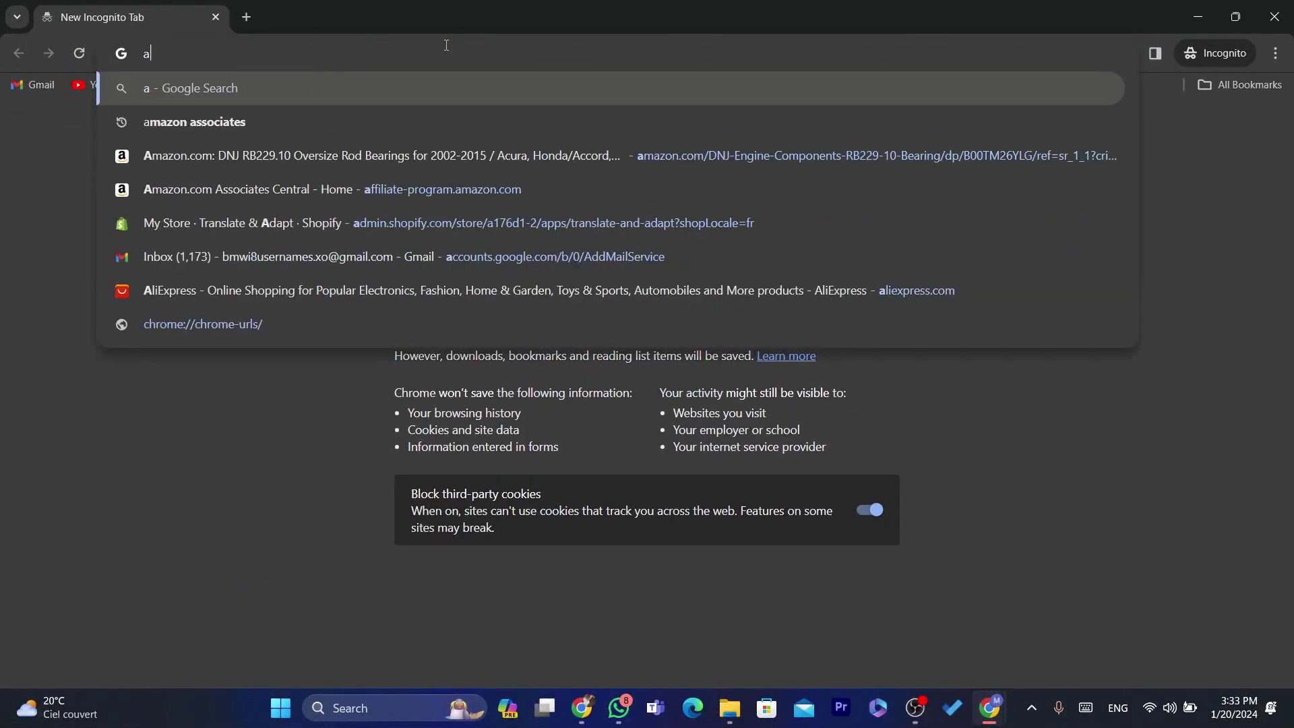
type("mazon")
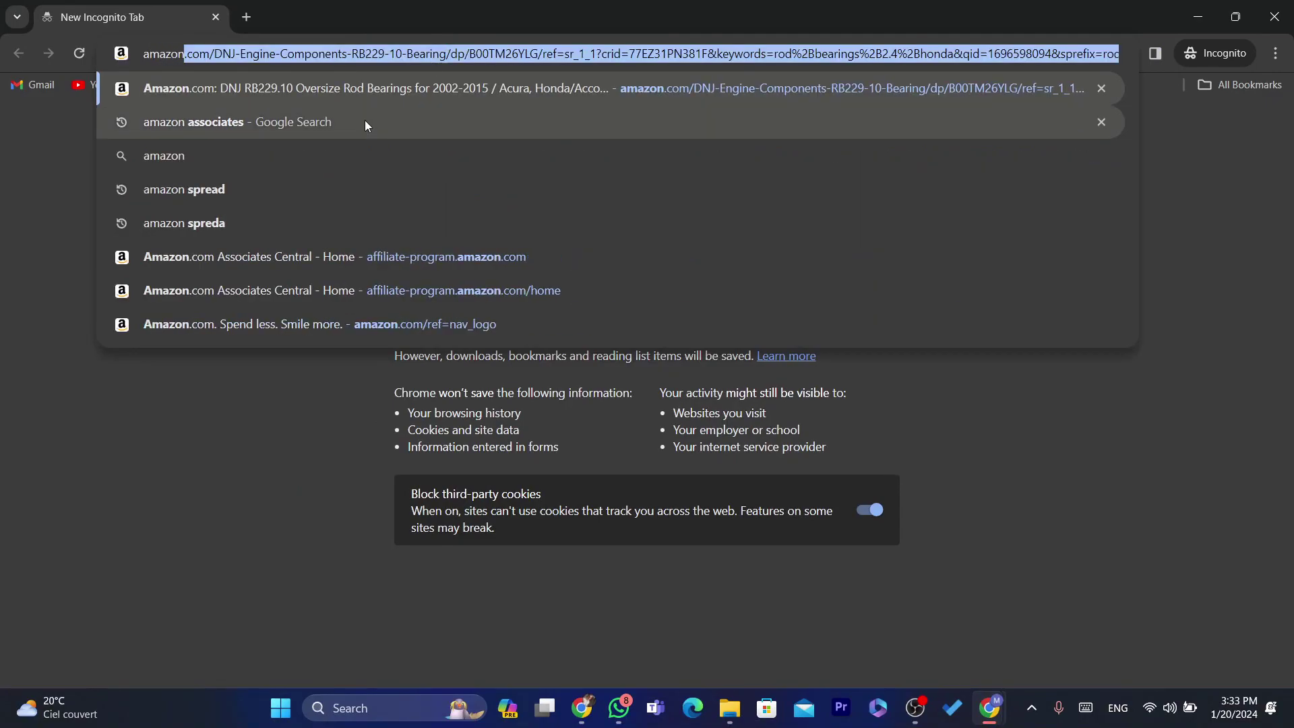
left_click(313, 122)
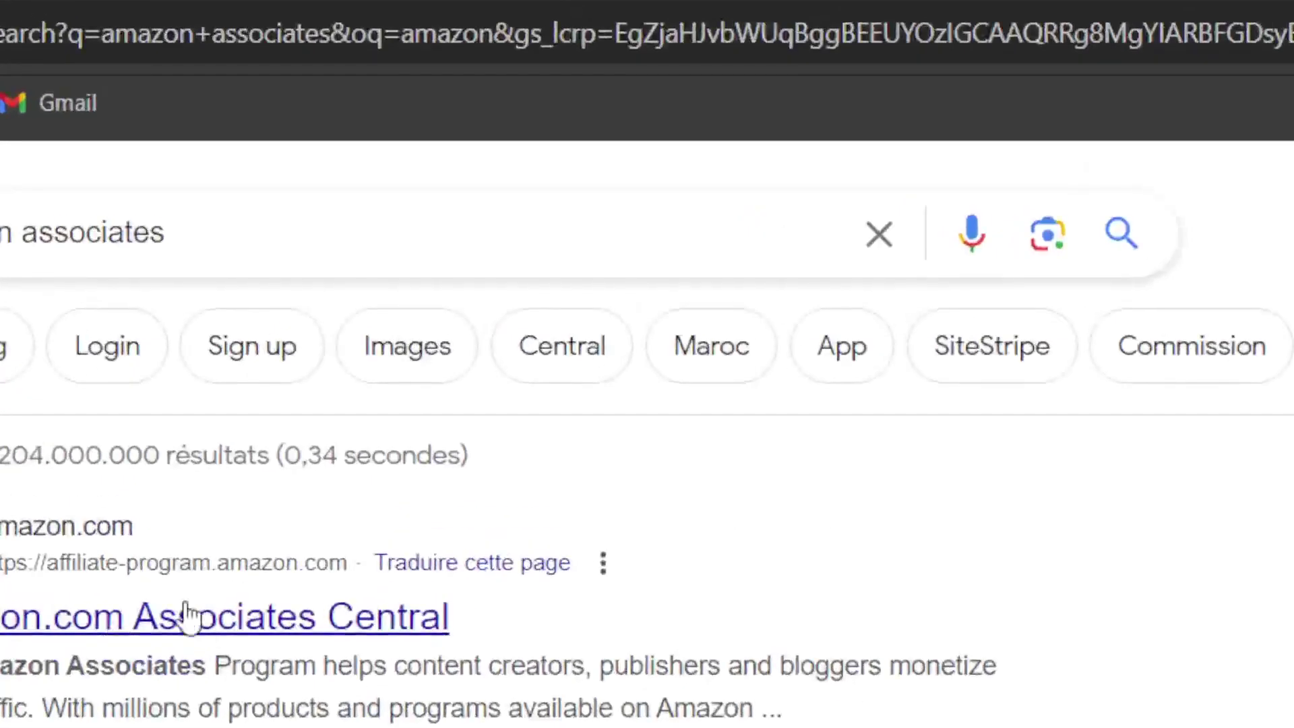
left_click(159, 597)
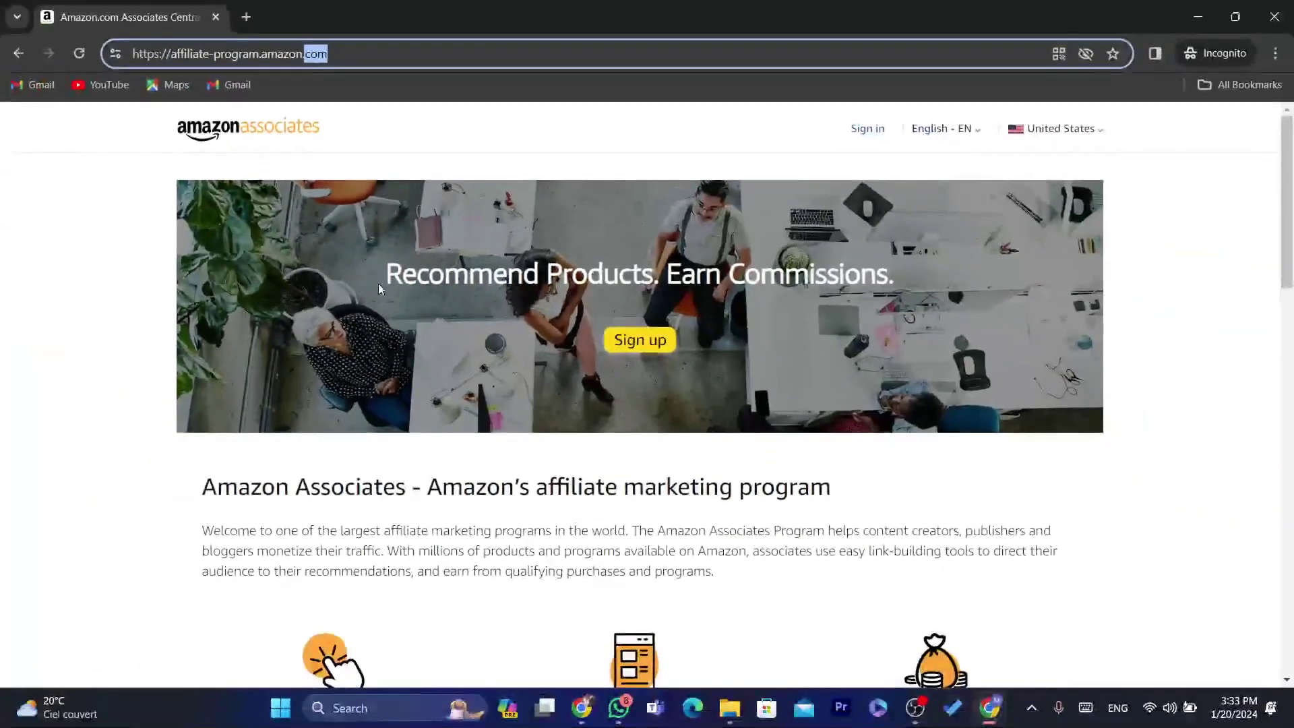
Start the Associates sign-up, autofill the saved password and attempt to sign in
left_click_drag(378, 284, 808, 305)
left_click(810, 299)
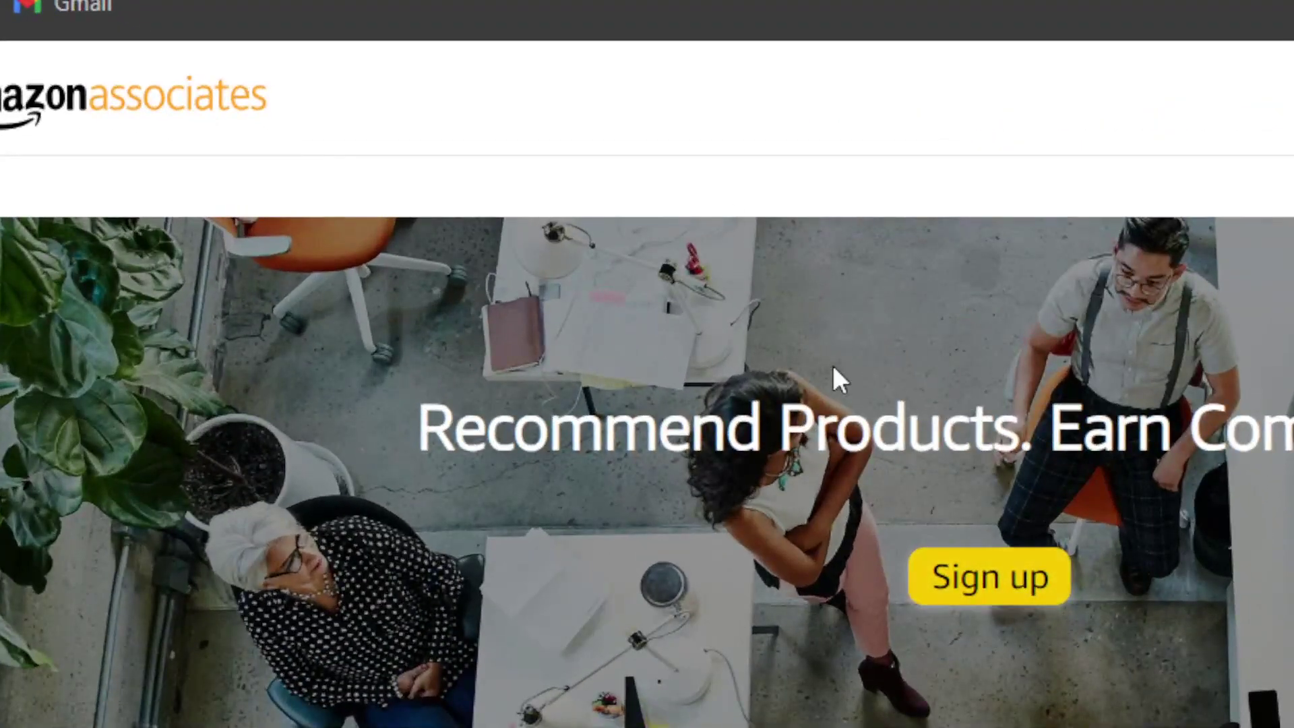
left_click(989, 576)
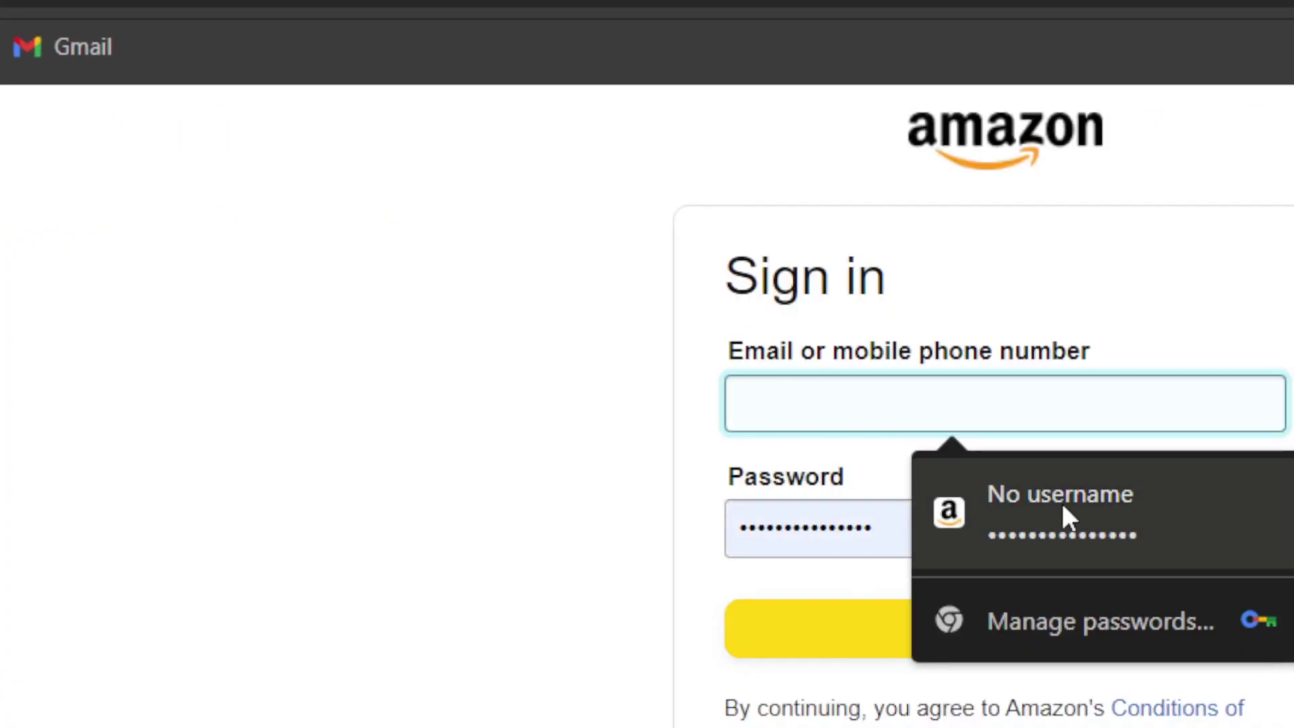
left_click(1063, 503)
left_click(802, 398)
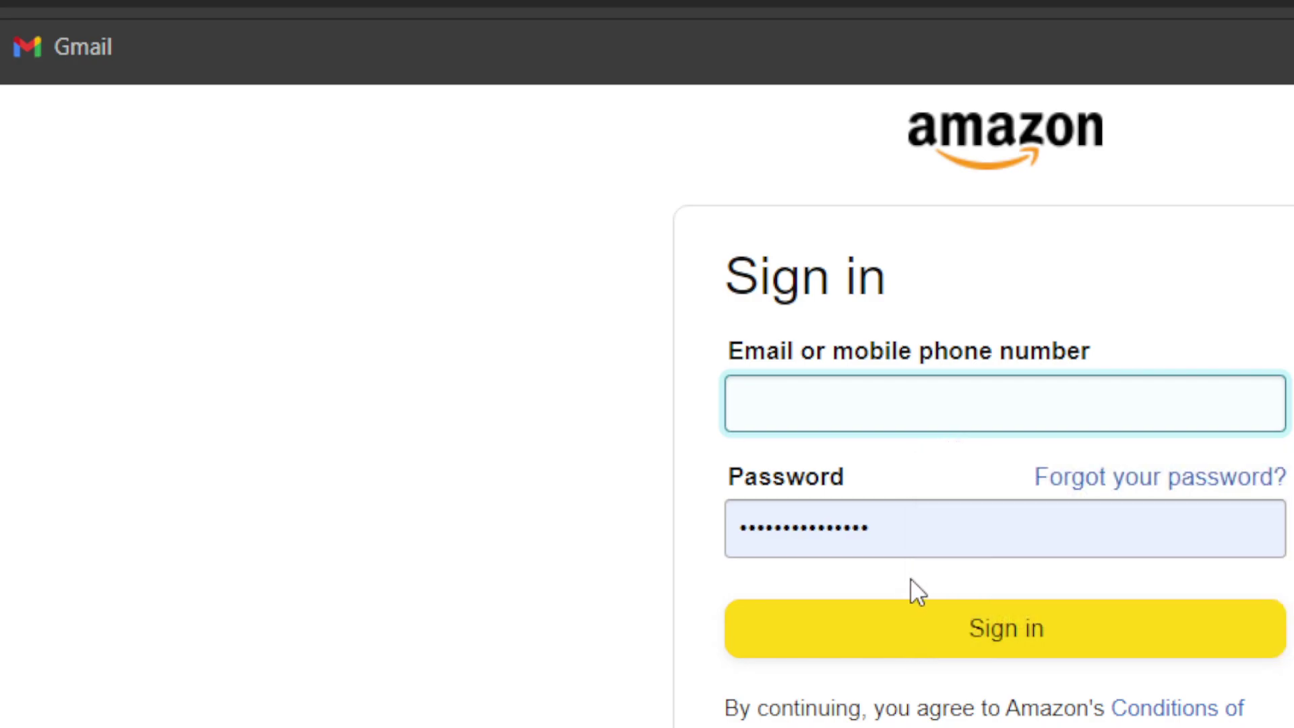
left_click(974, 643)
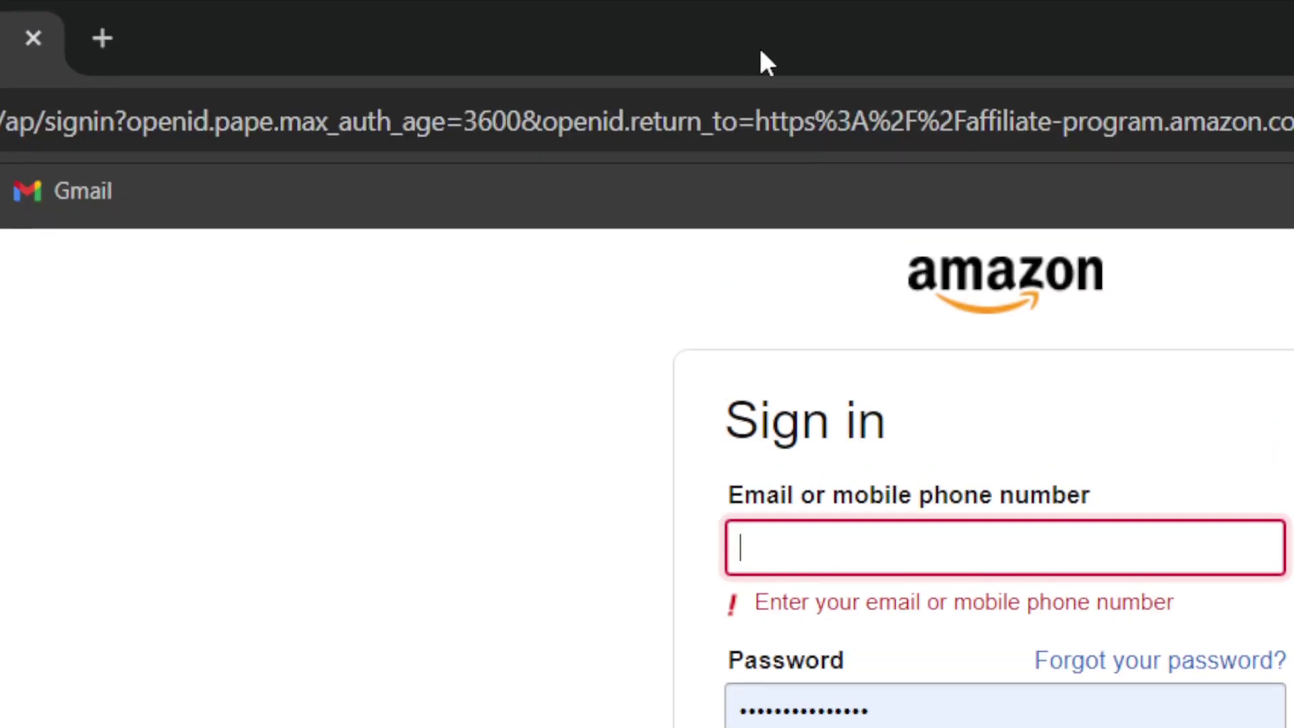
left_click(729, 109)
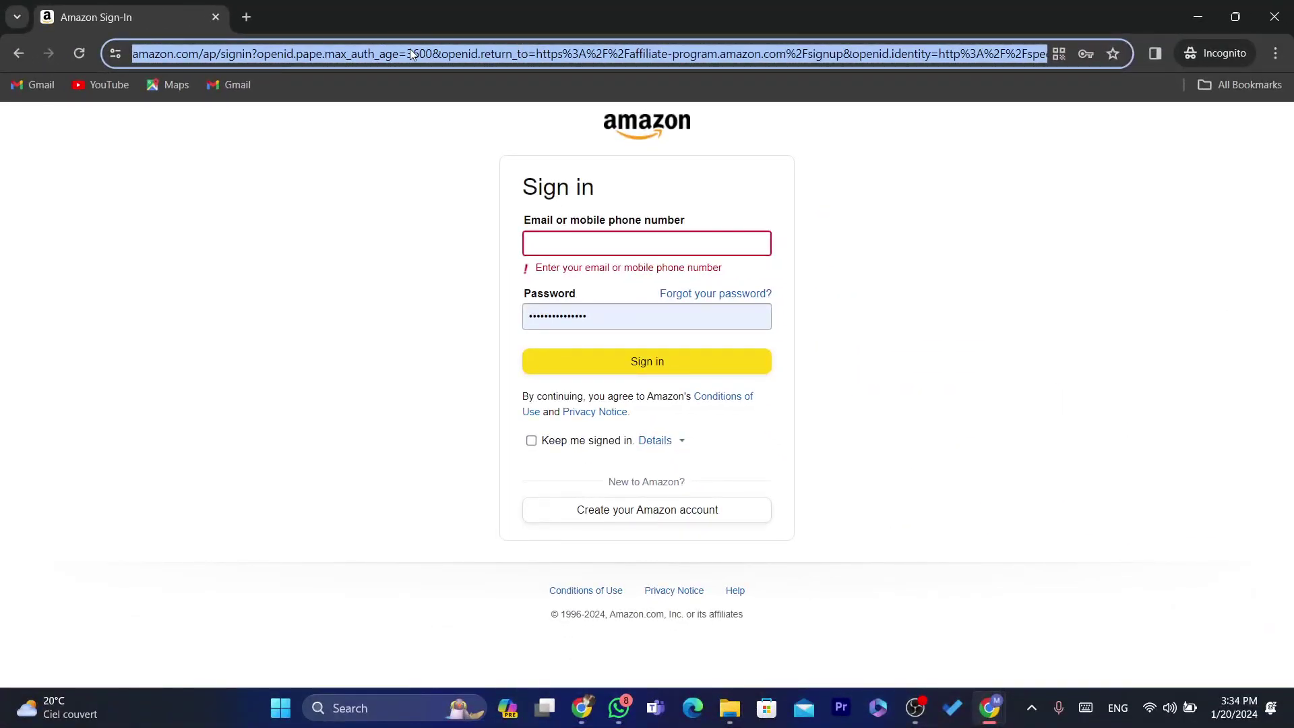
left_click(413, 54)
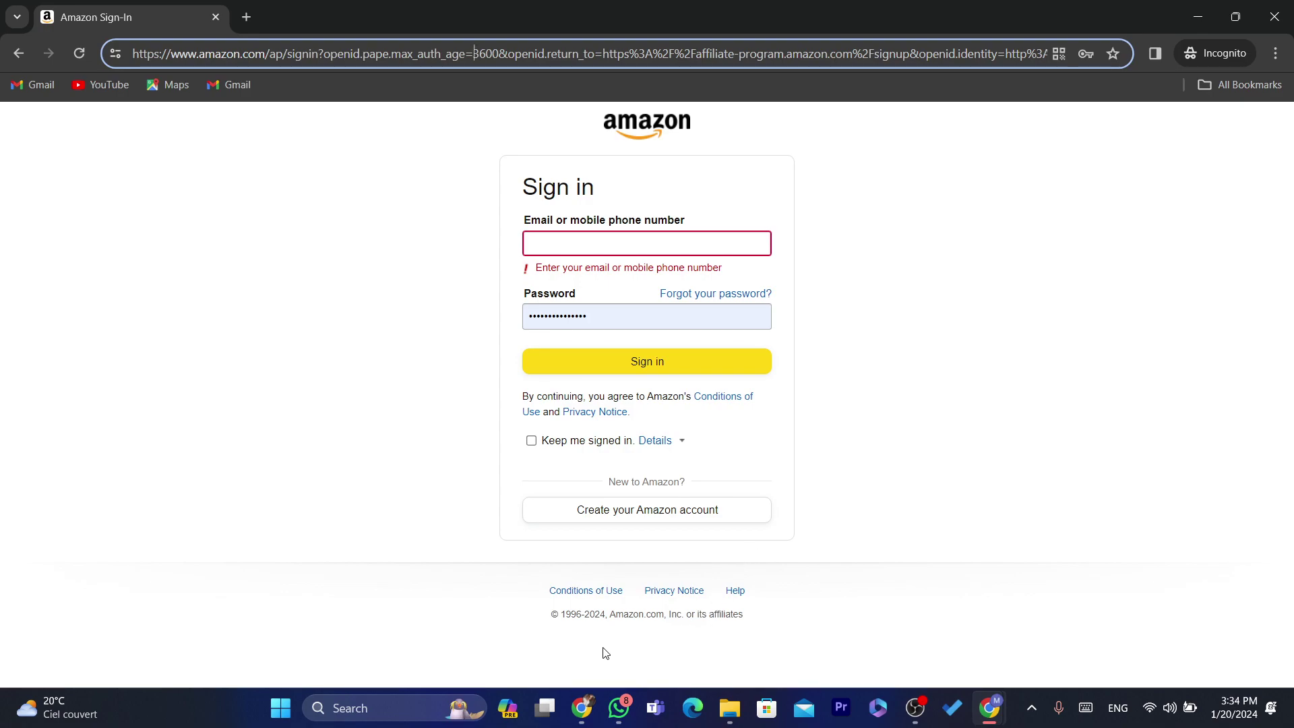
Bring the regular Amazon Associates browser window to the front from the taskbar
mouse_move(593, 708)
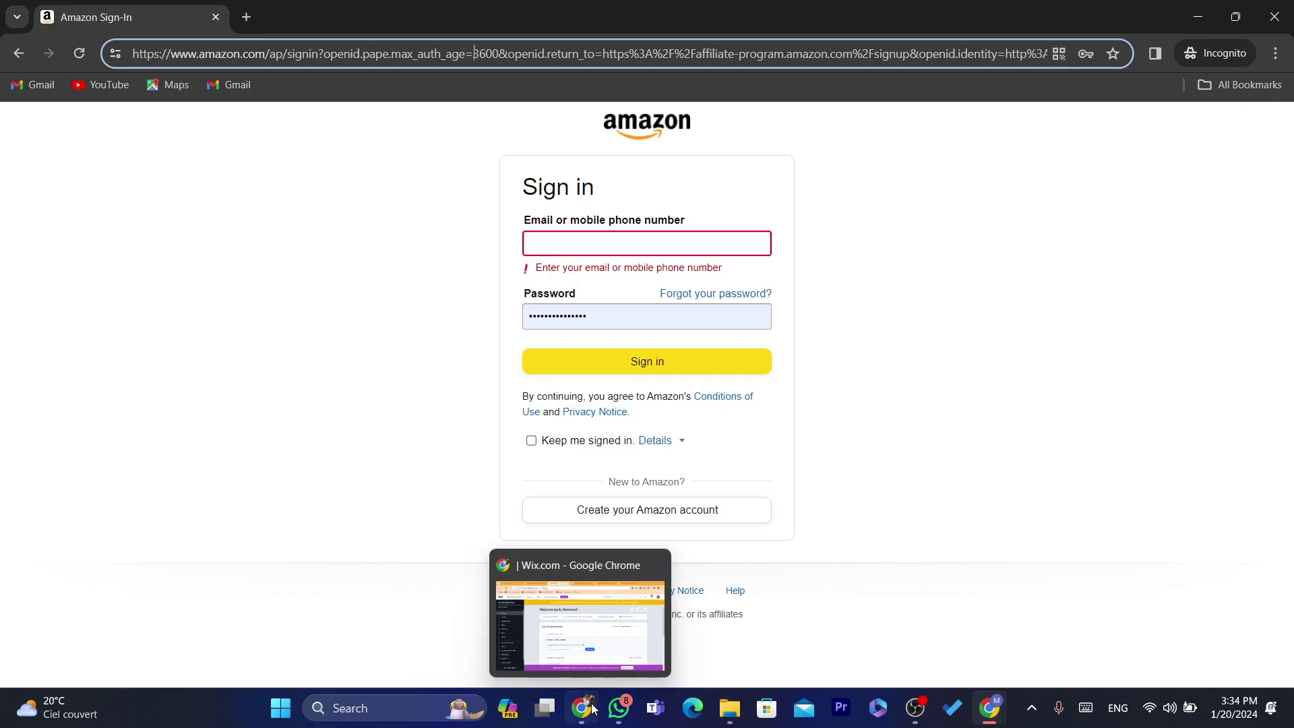
left_click(593, 708)
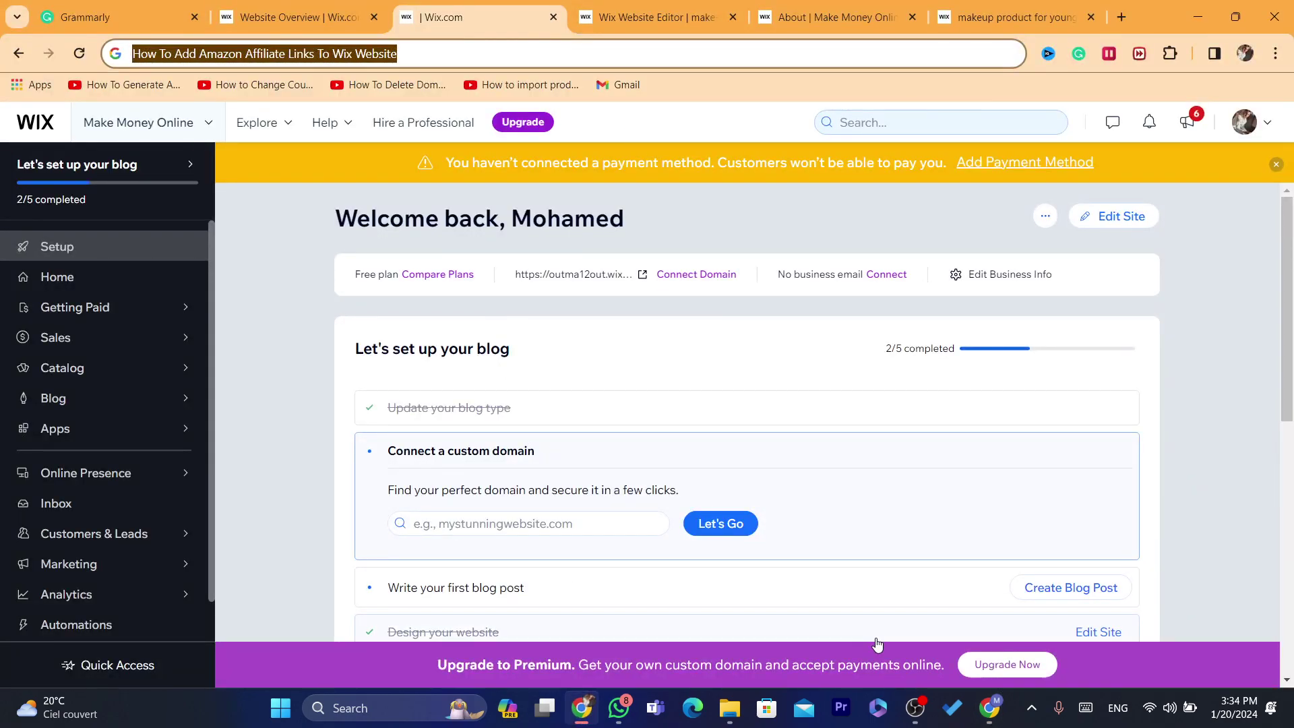
mouse_move(593, 711)
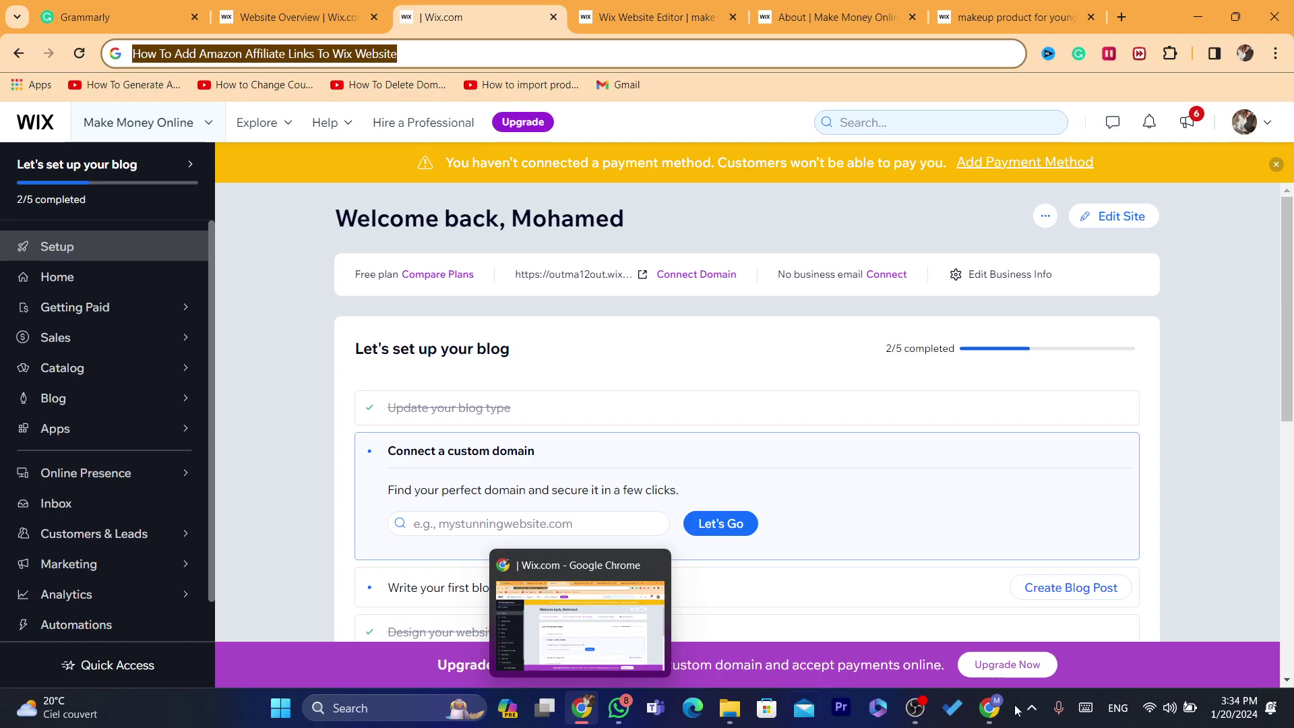
left_click(989, 707)
left_click(924, 619)
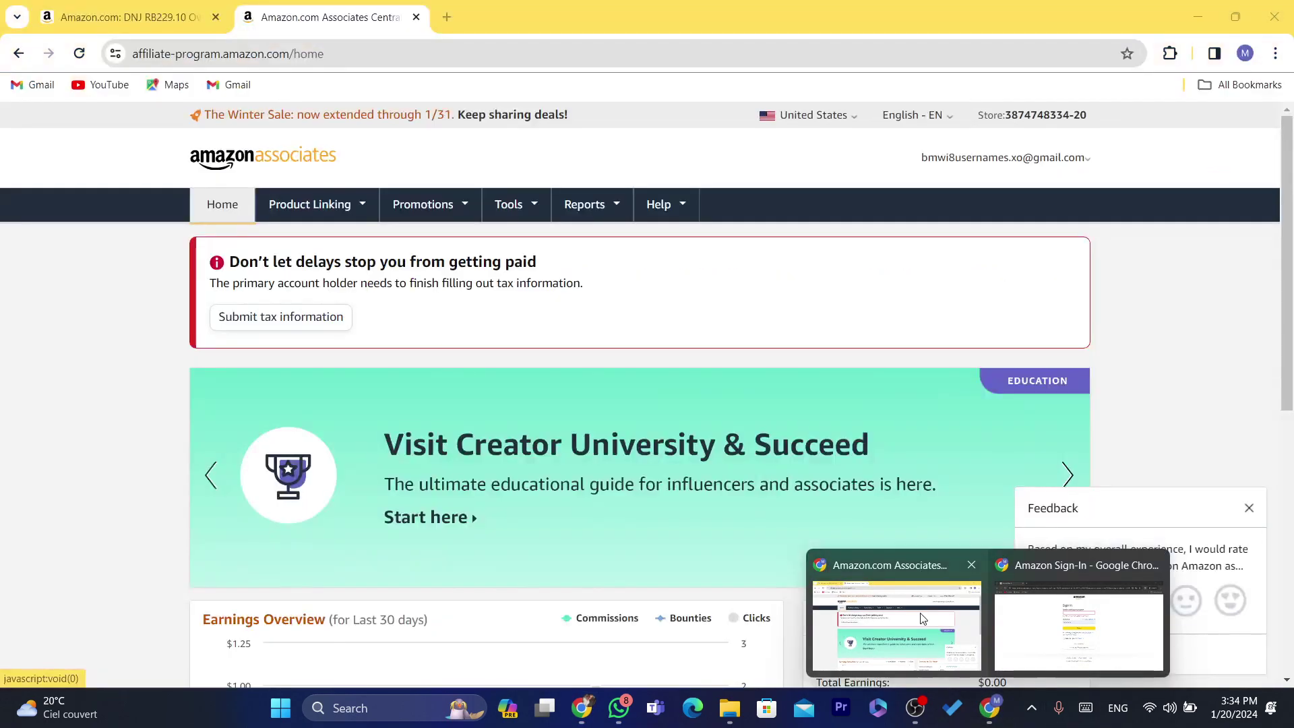
left_click(924, 619)
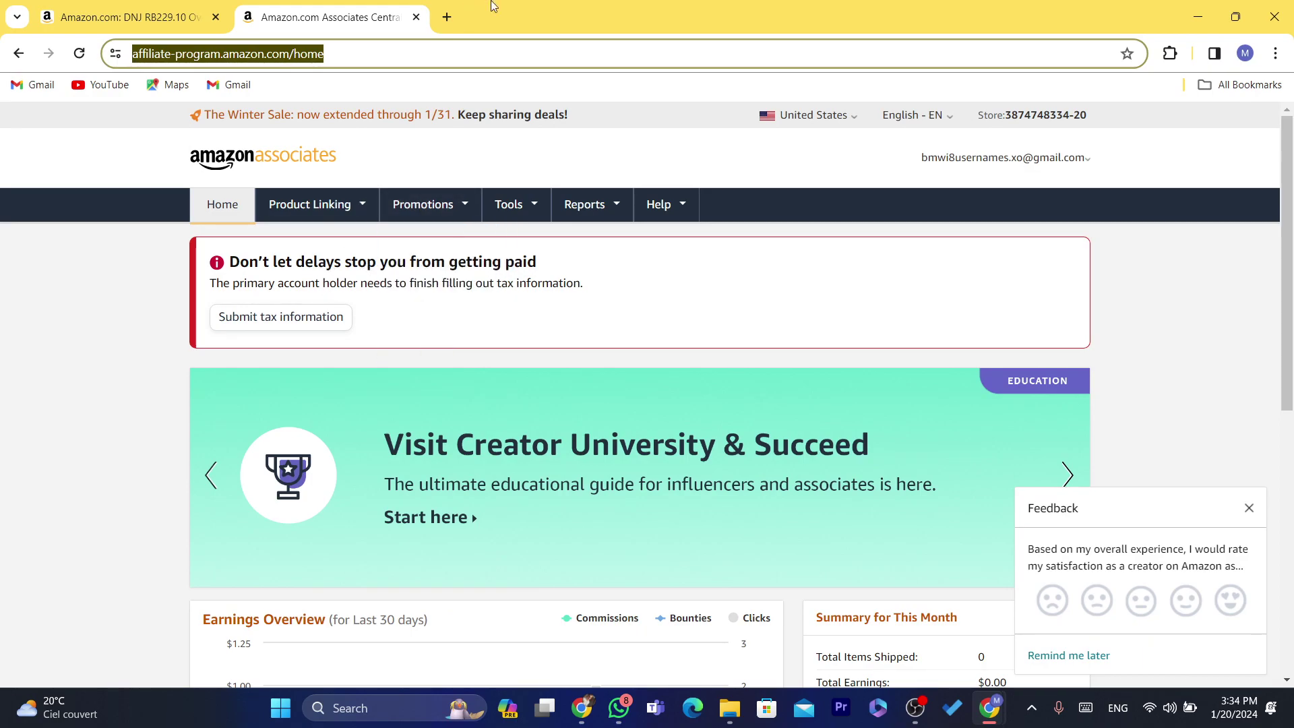
Reopen the DNJ RB229.10 rod bearings product page in a new tab from the 'ama' suggestions
left_click(447, 16)
type("ama")
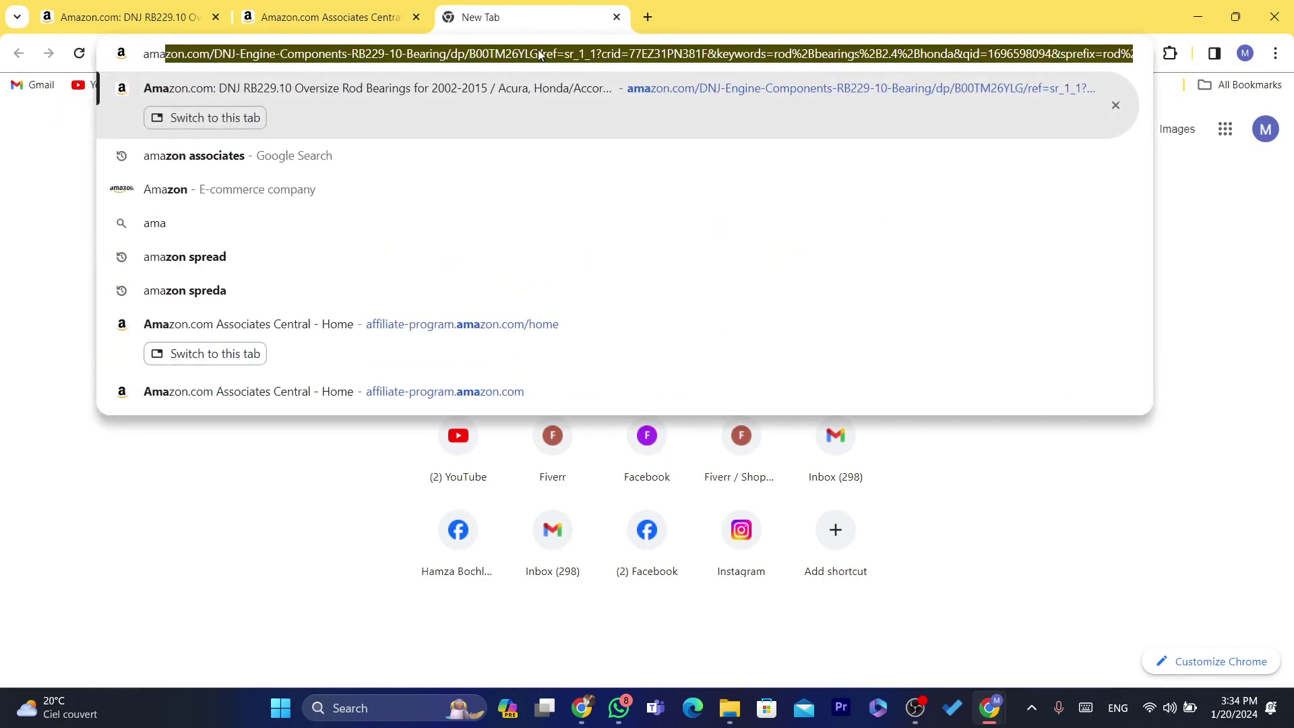
left_click(549, 100)
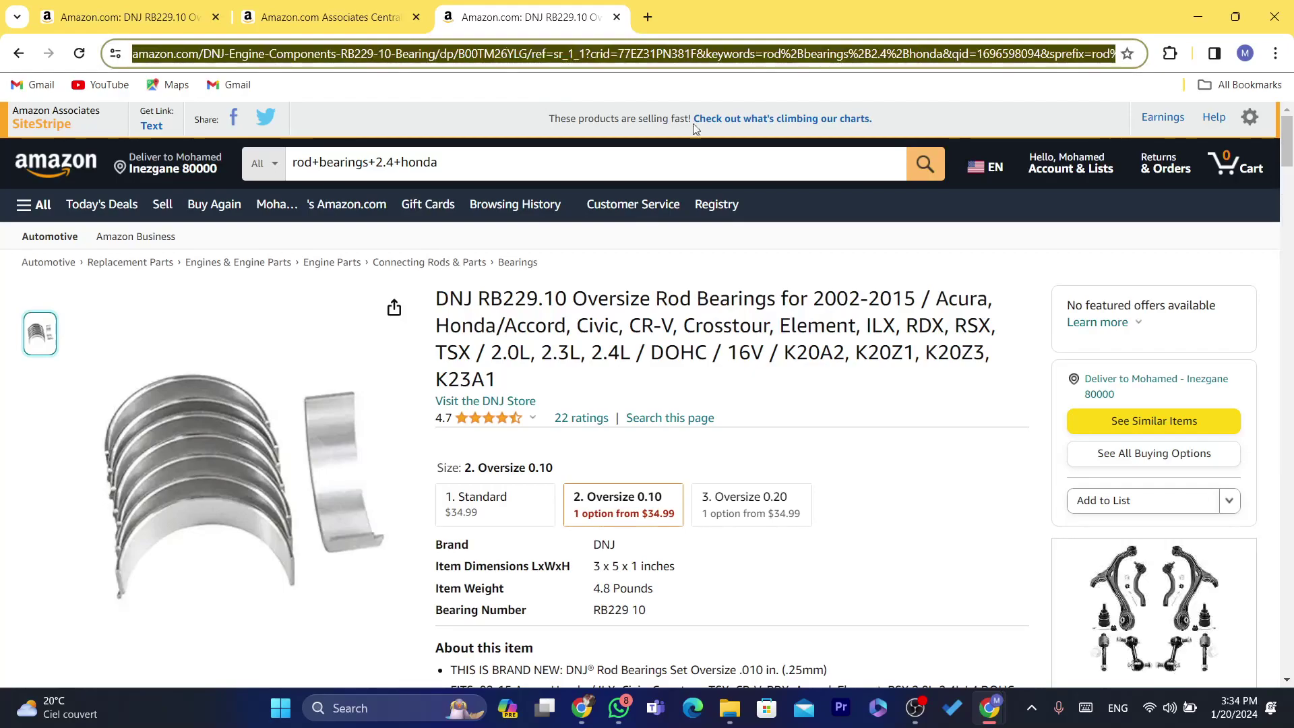
mouse_move(1288, 125)
left_mouse_down()
mouse_move(1288, 156)
mouse_move(1288, 122)
left_mouse_up()
Search Amazon for 'makeup' and open the e.l.f. Power Grip Primer product page
left_click(517, 168)
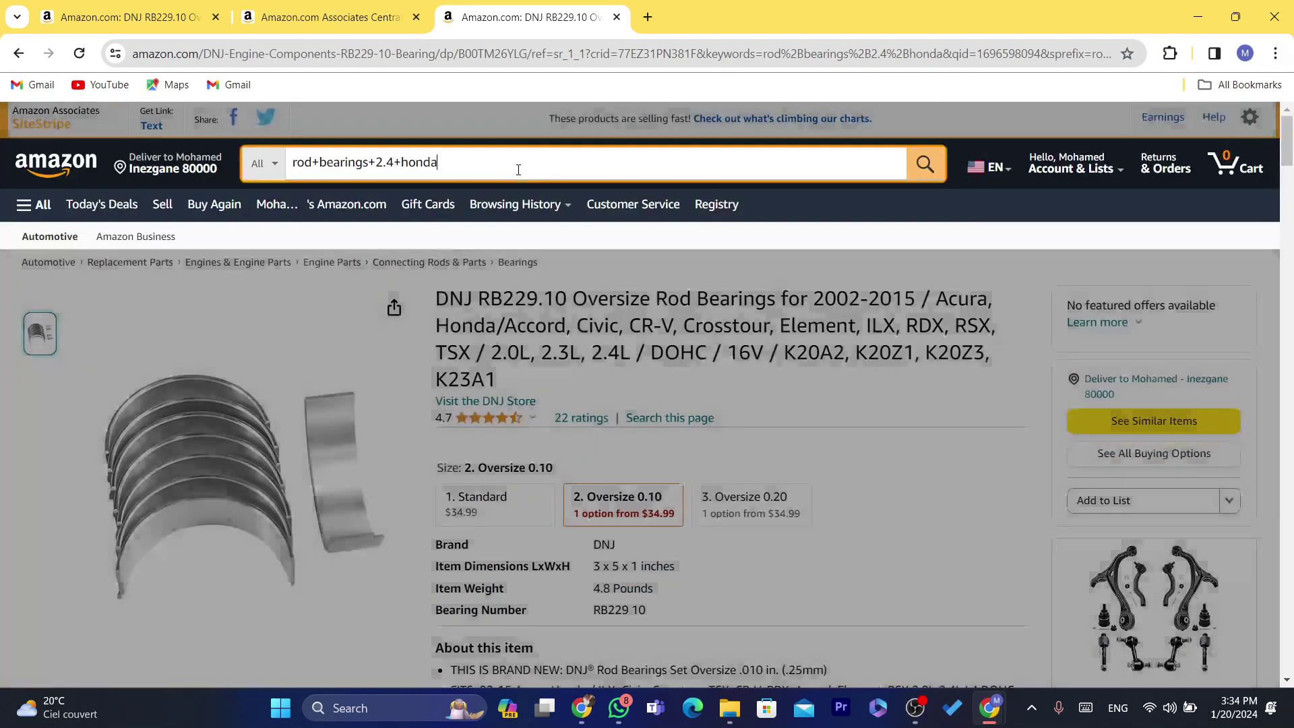
type("makeup")
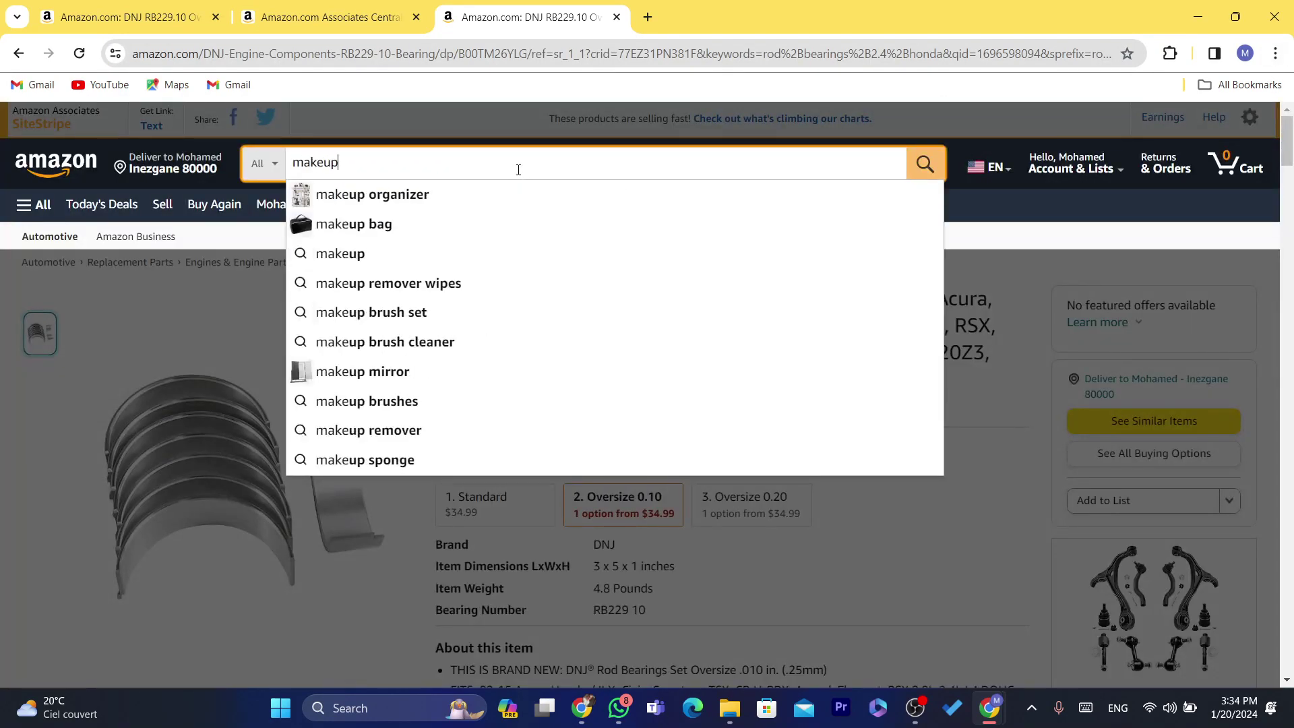
key("Return")
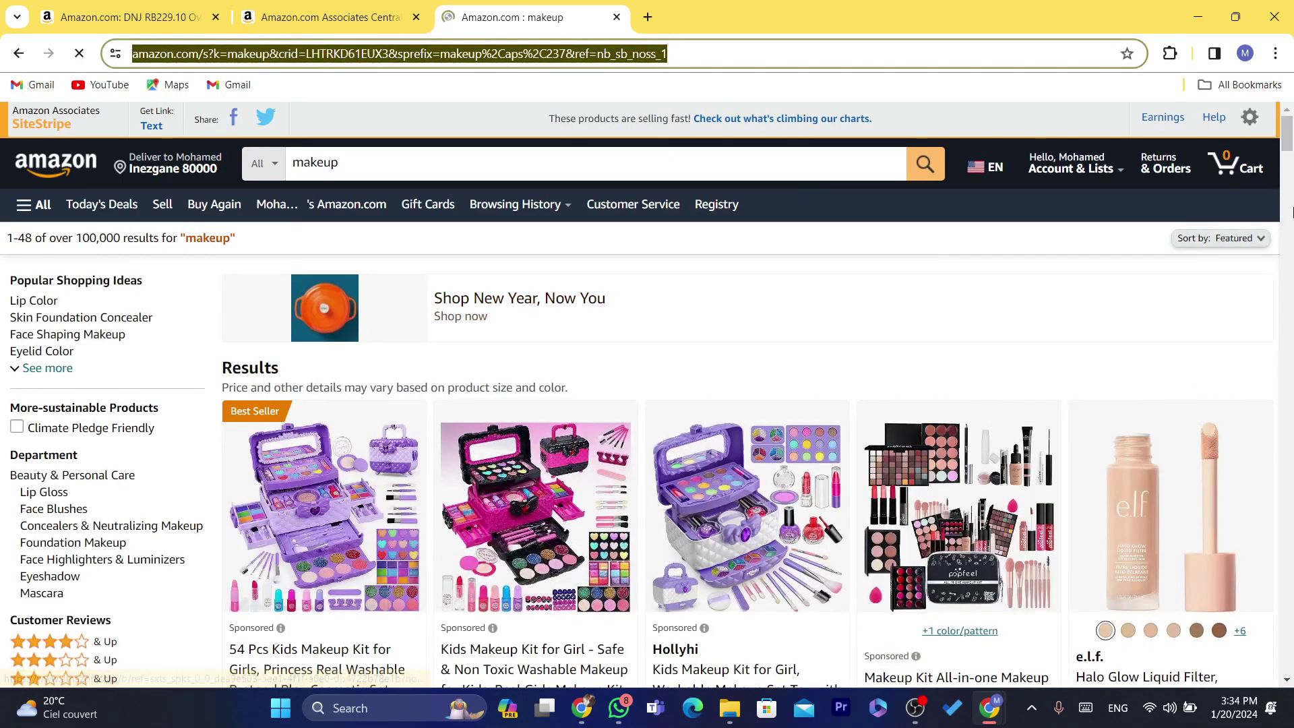
left_click(1292, 213)
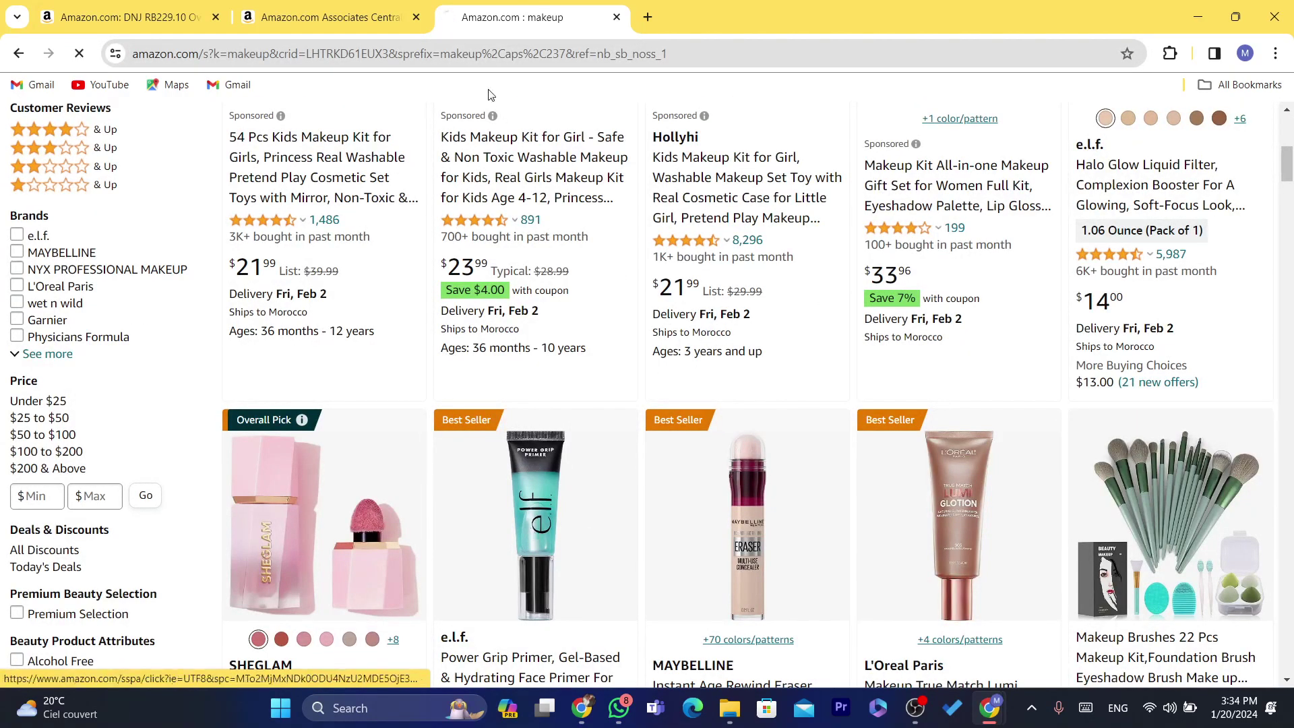
left_click(534, 536)
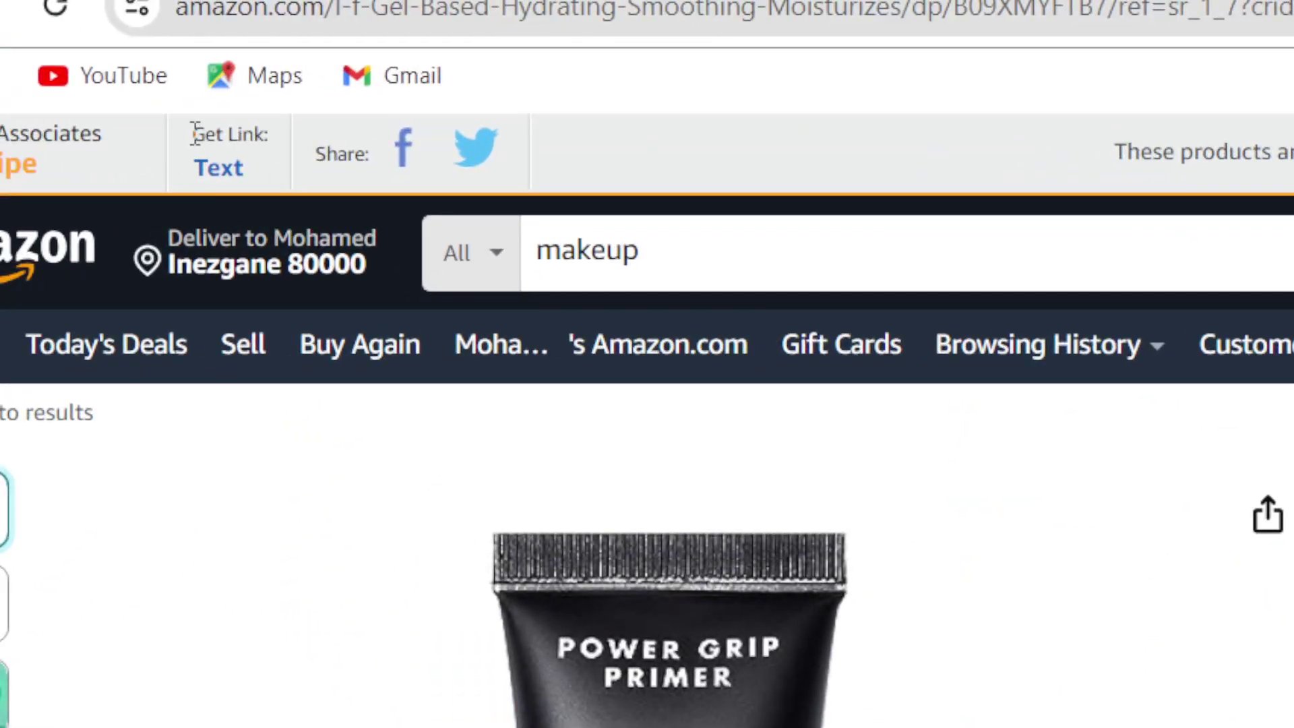
left_click_drag(195, 132, 256, 148)
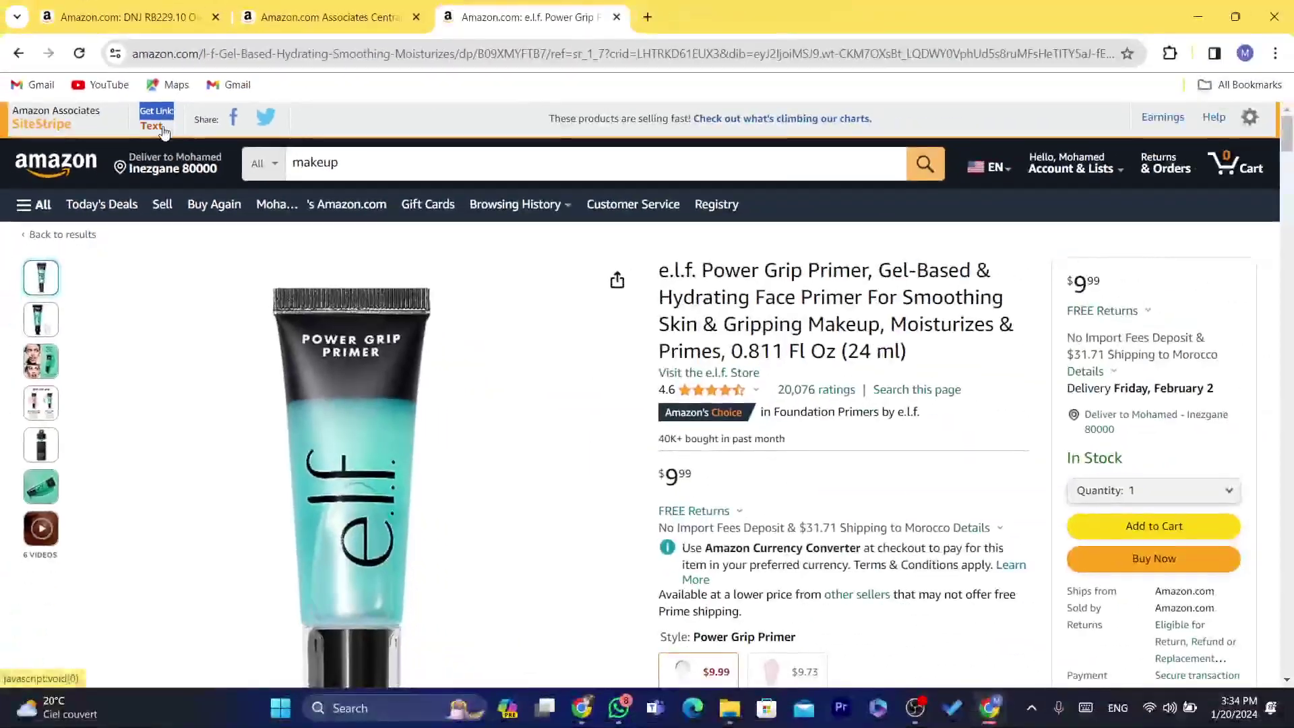
left_click(233, 174)
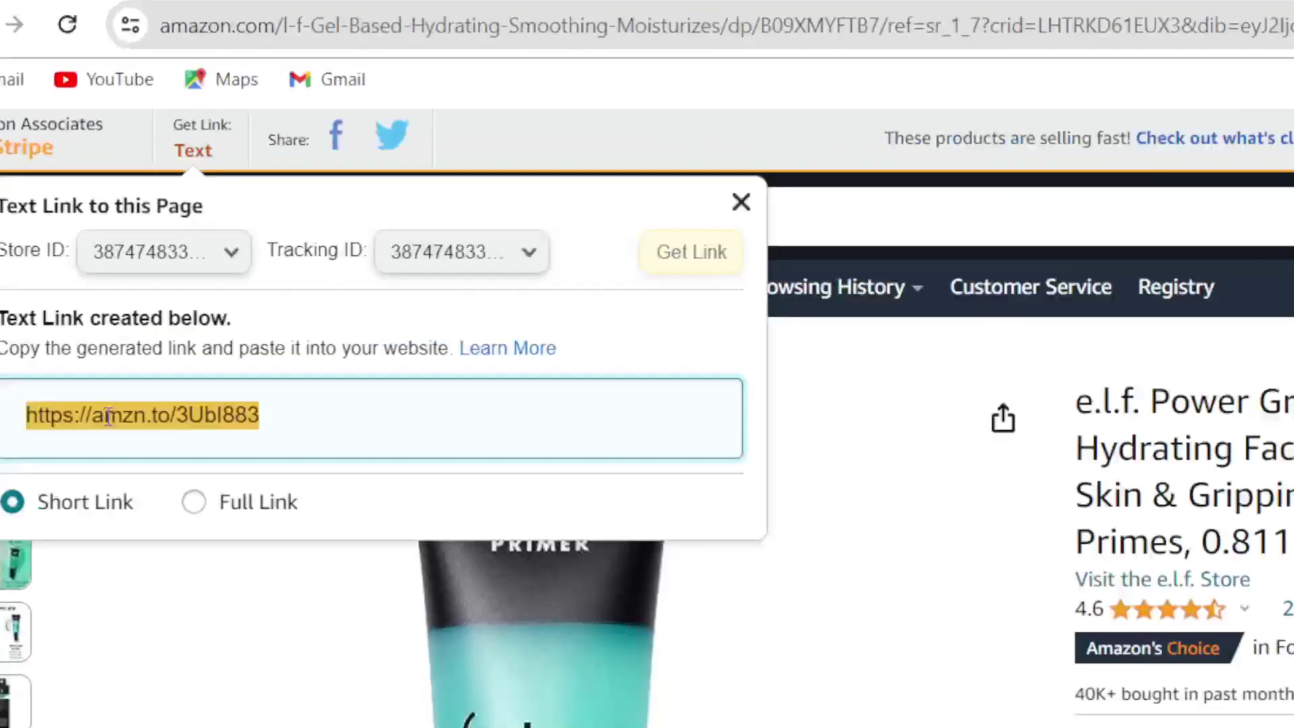
left_click(107, 416)
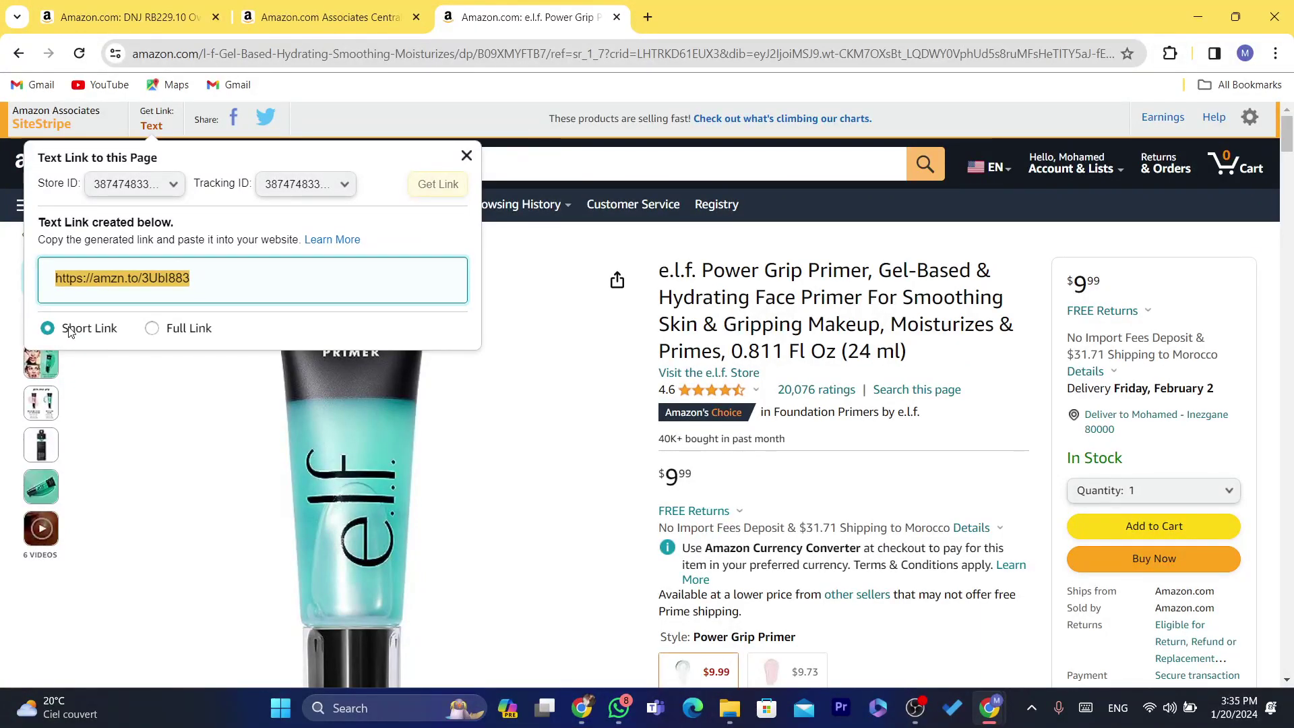
left_click(90, 283)
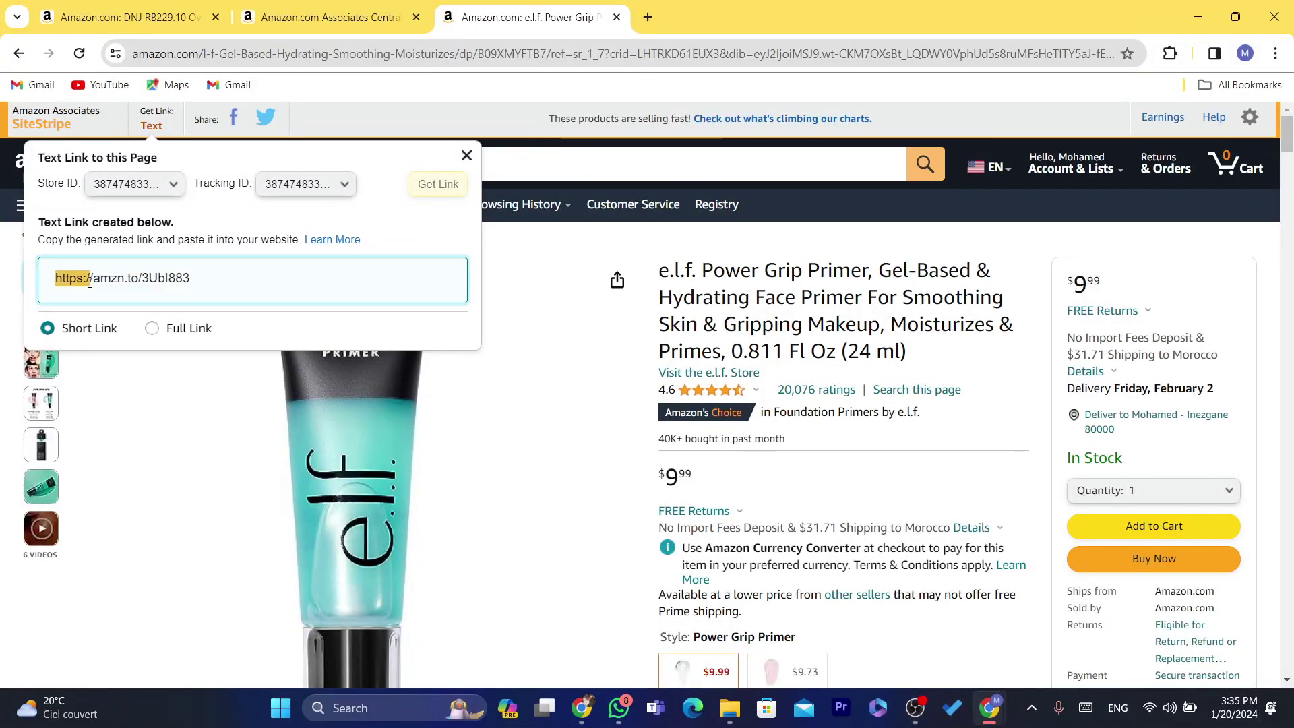
triple_click(90, 282)
right_click(155, 281)
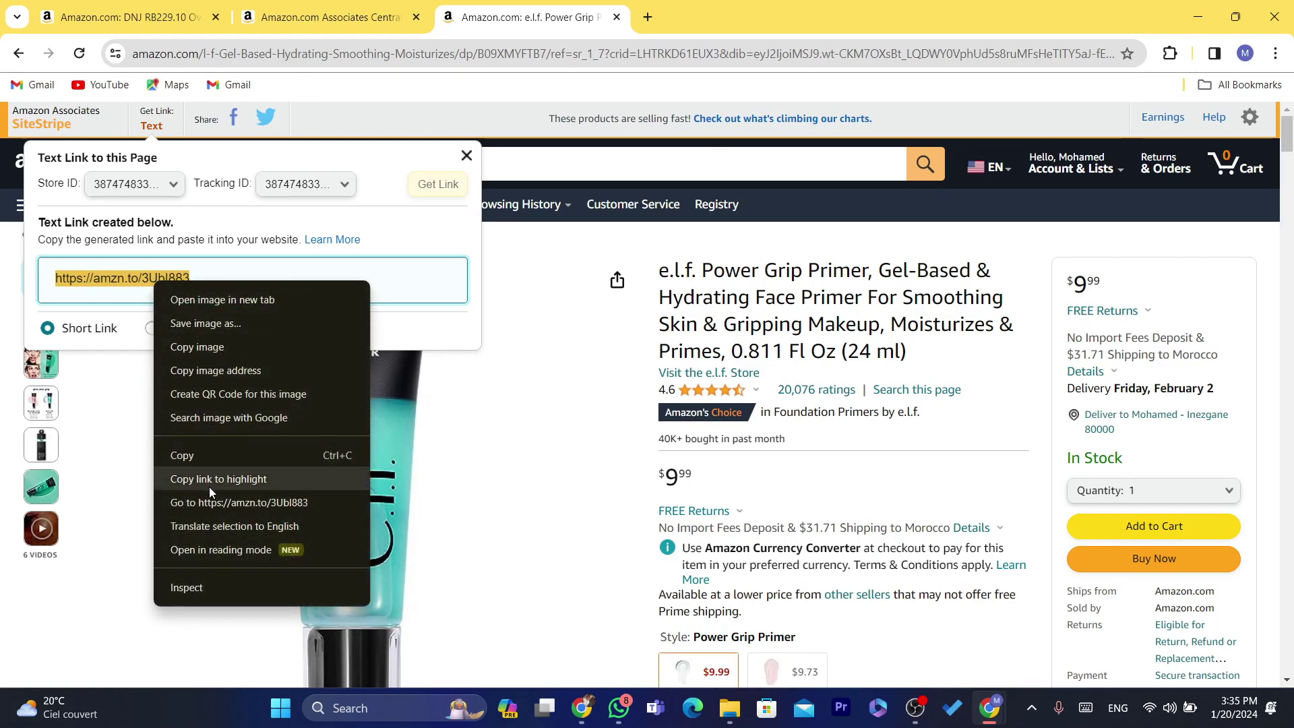
left_click(181, 454)
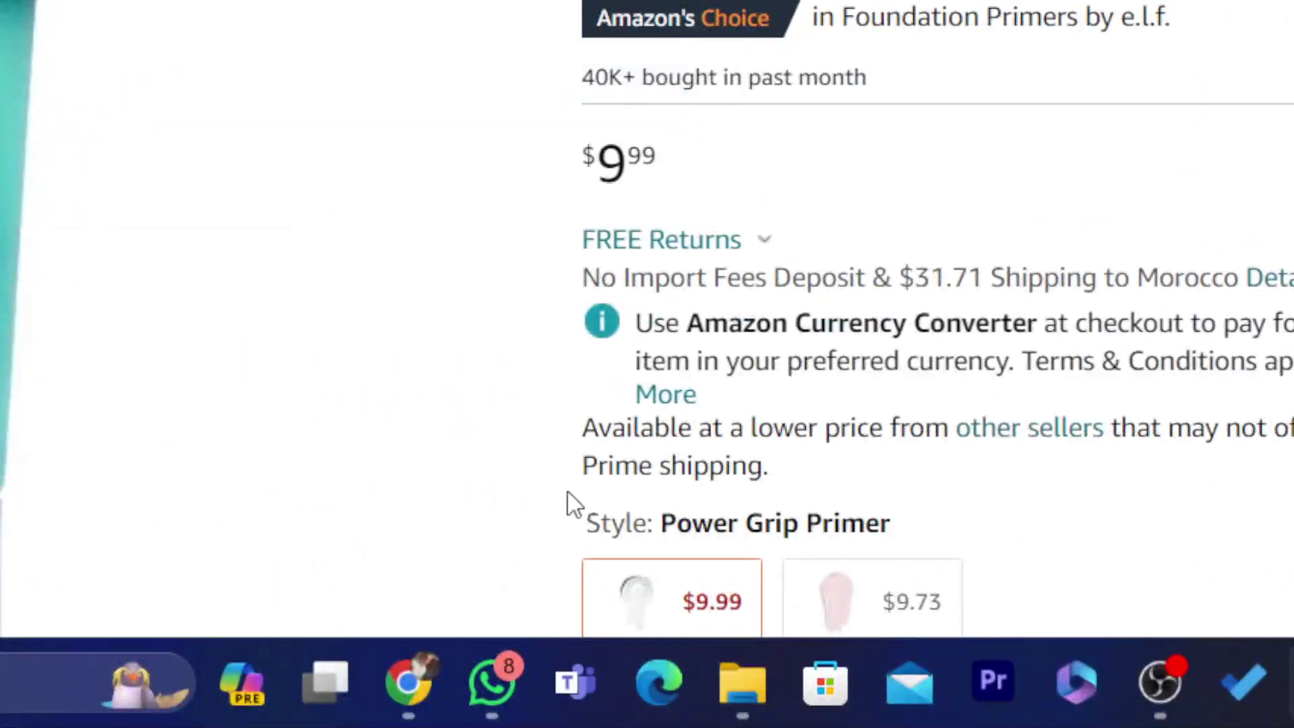
Go from the Wix dashboard's site switcher to All Sites and select Make Money Online
left_click(424, 676)
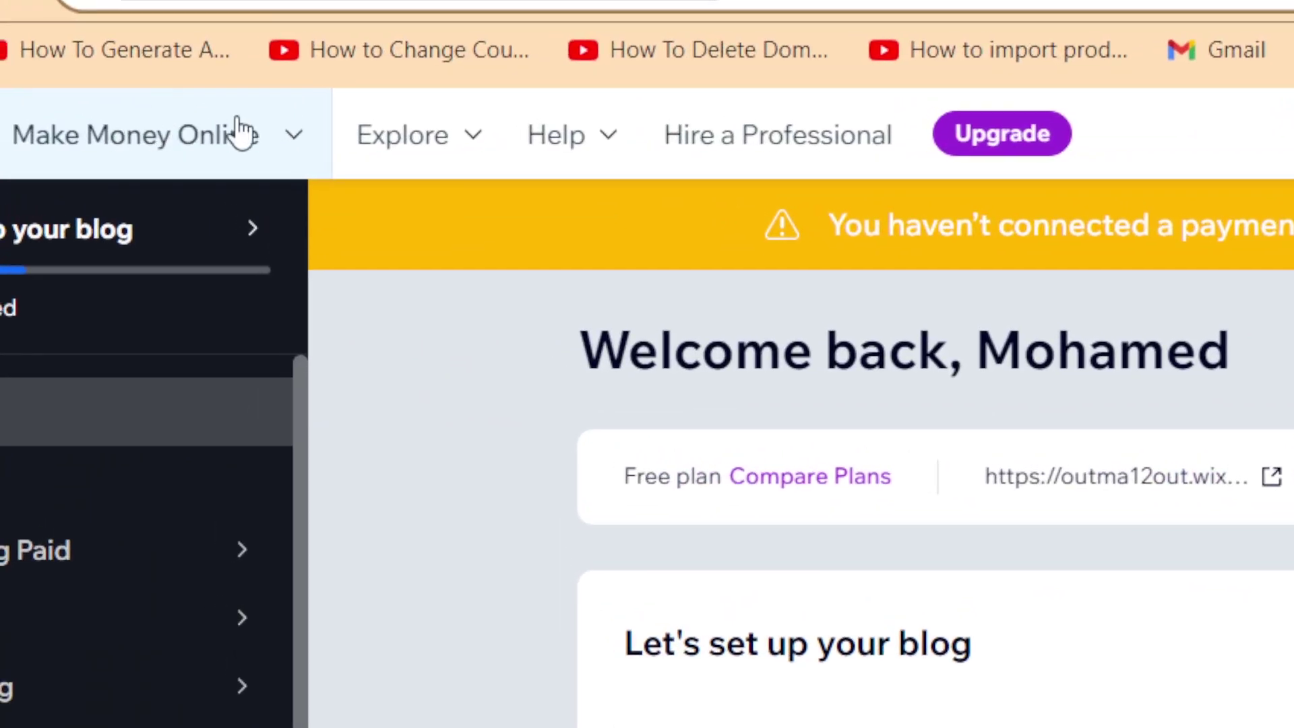
left_click(221, 150)
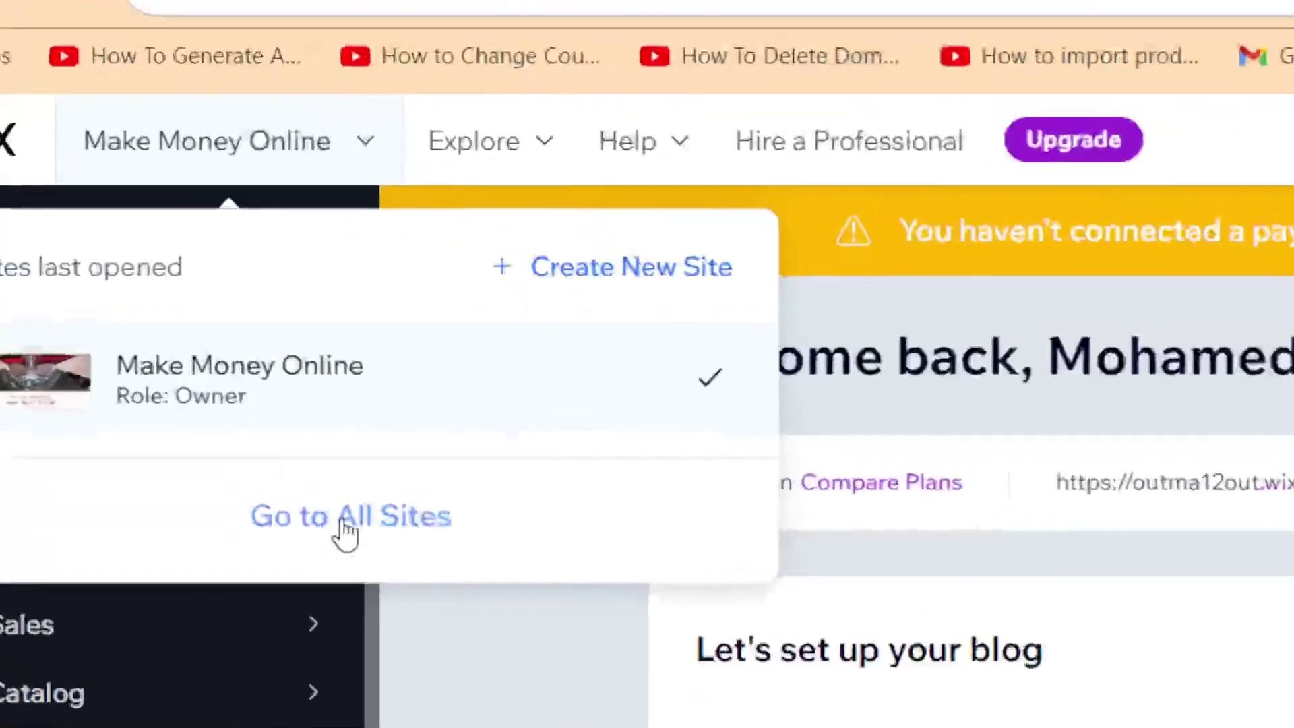
left_click(191, 293)
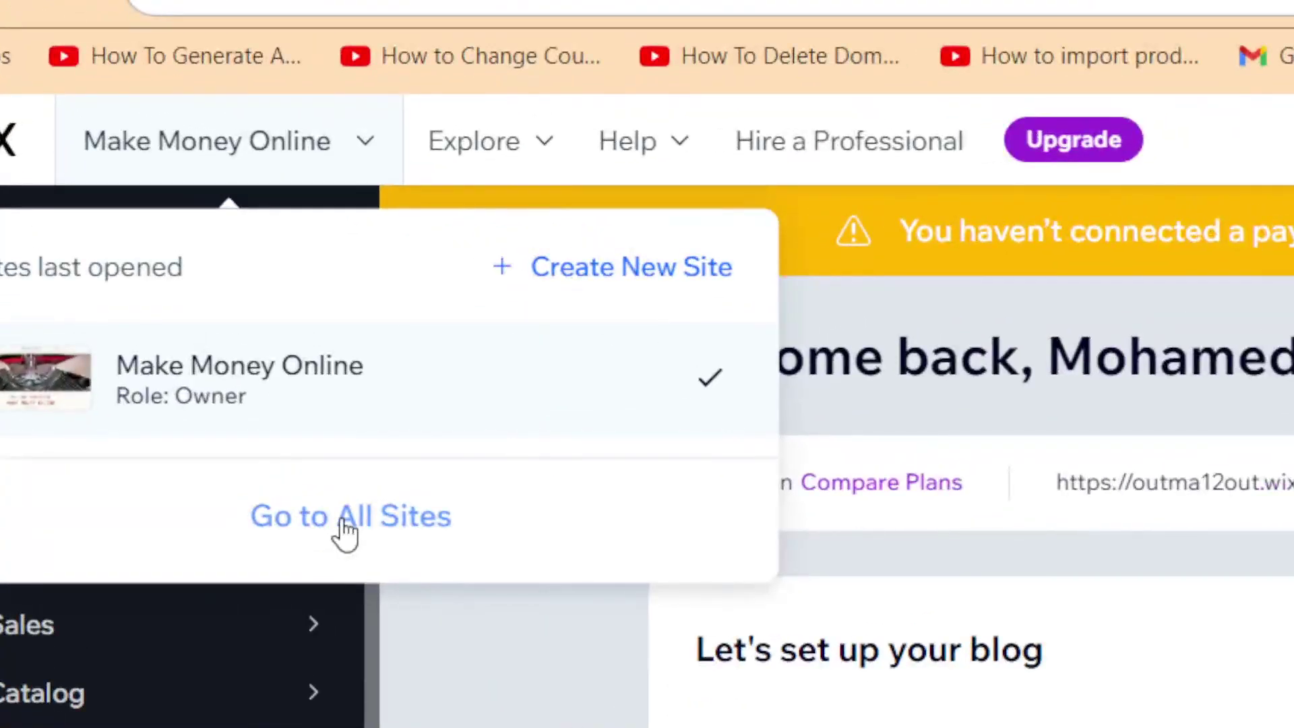
left_click(1034, 107)
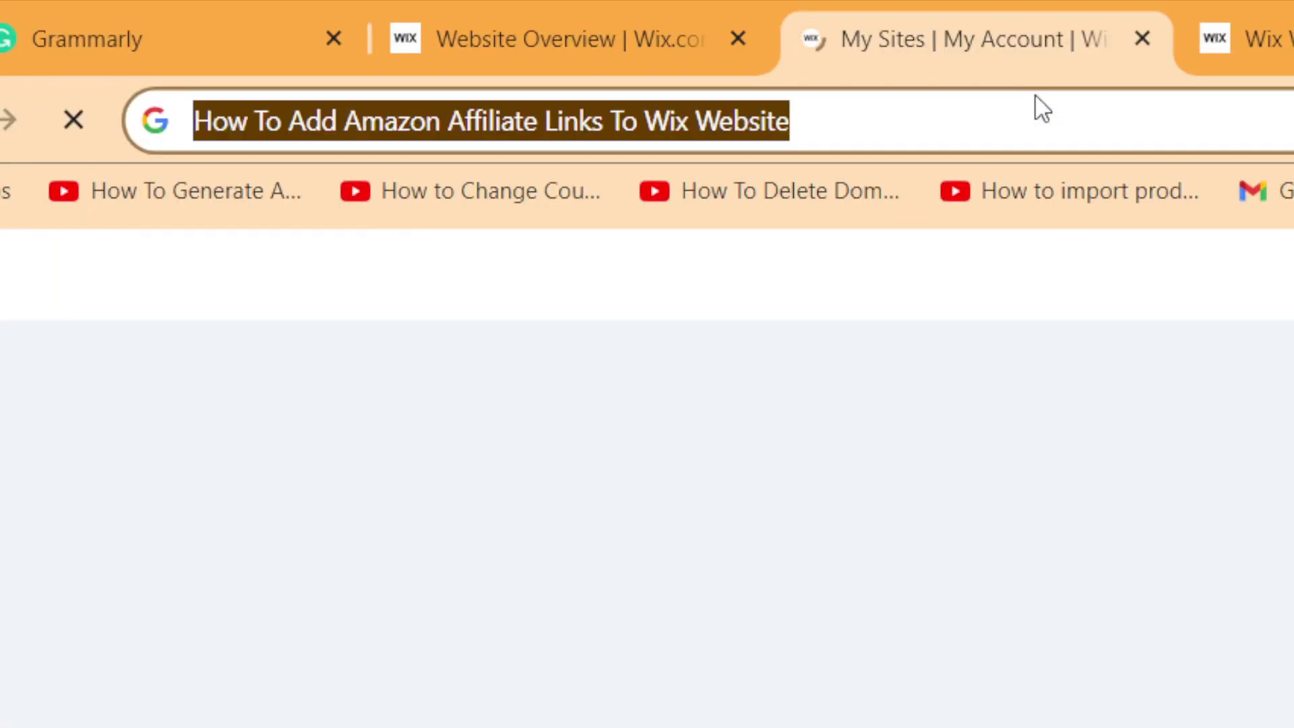
left_click(983, 104)
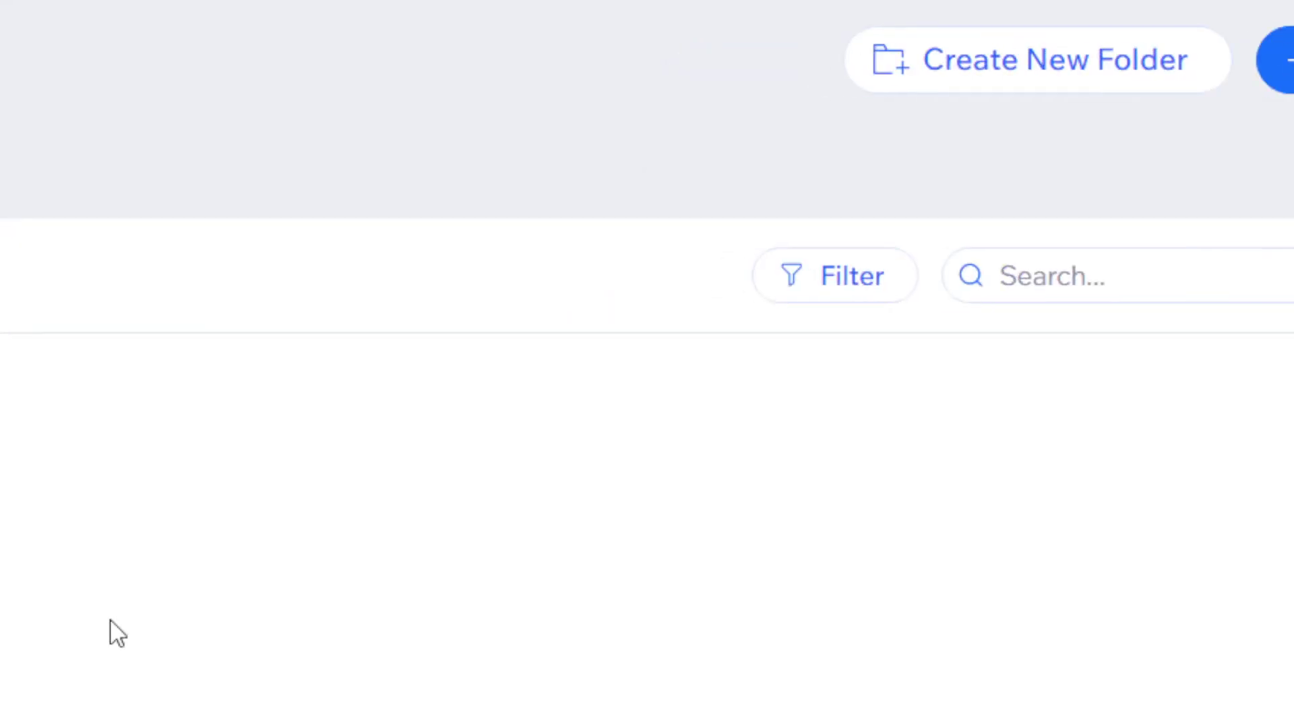
mouse_move(291, 389)
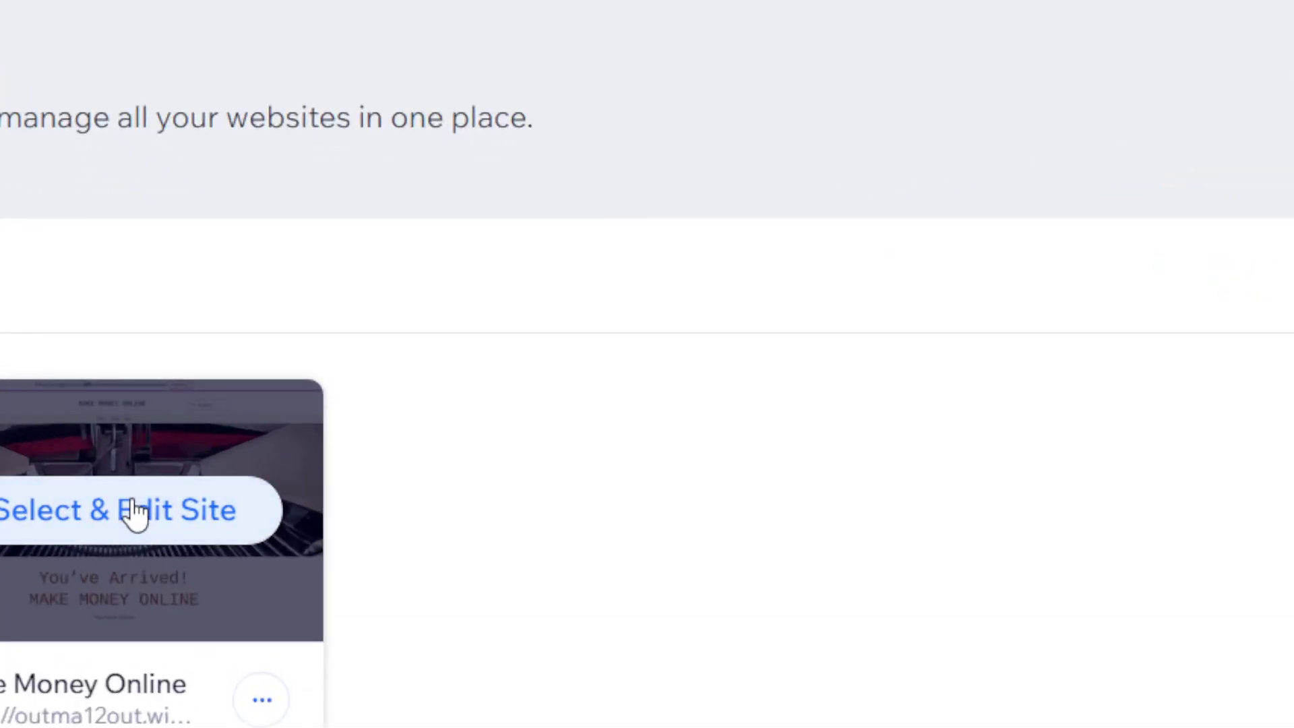
Open Make Money Online in the Website Editor and dismiss the Congratulations dialog
left_click(215, 532)
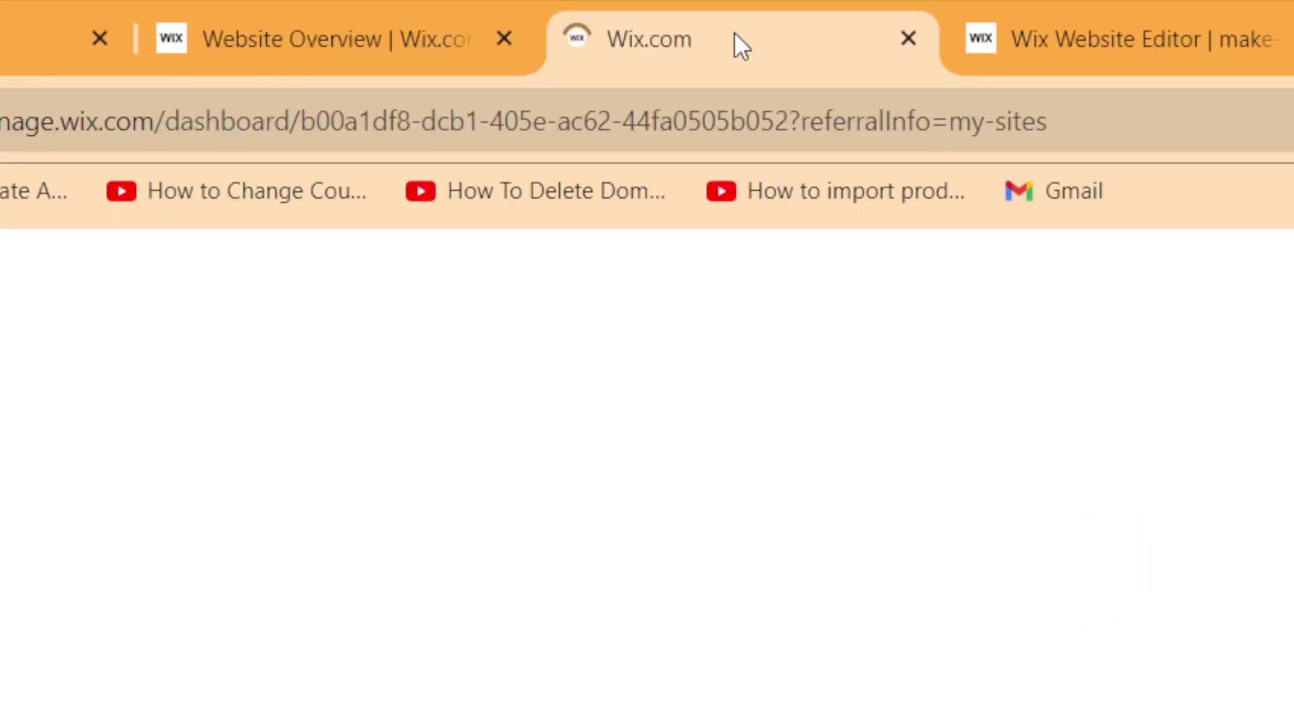
left_click(758, 96)
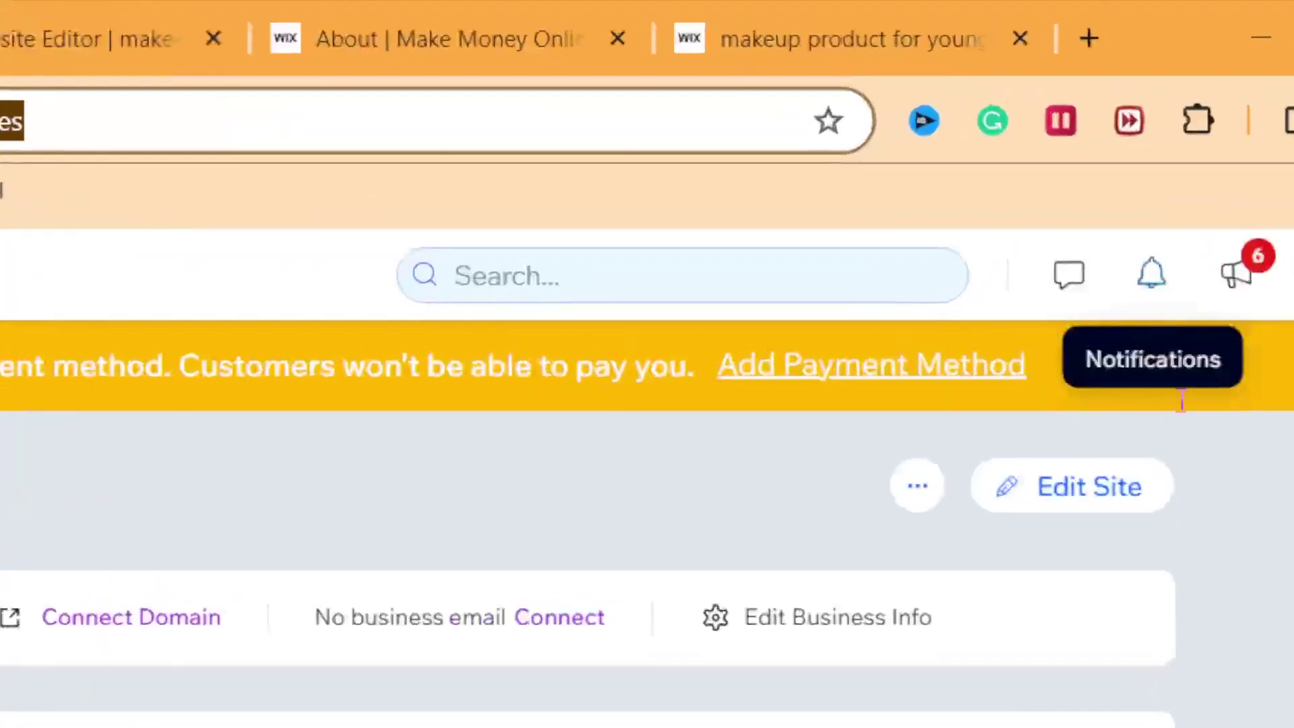
left_click(1113, 224)
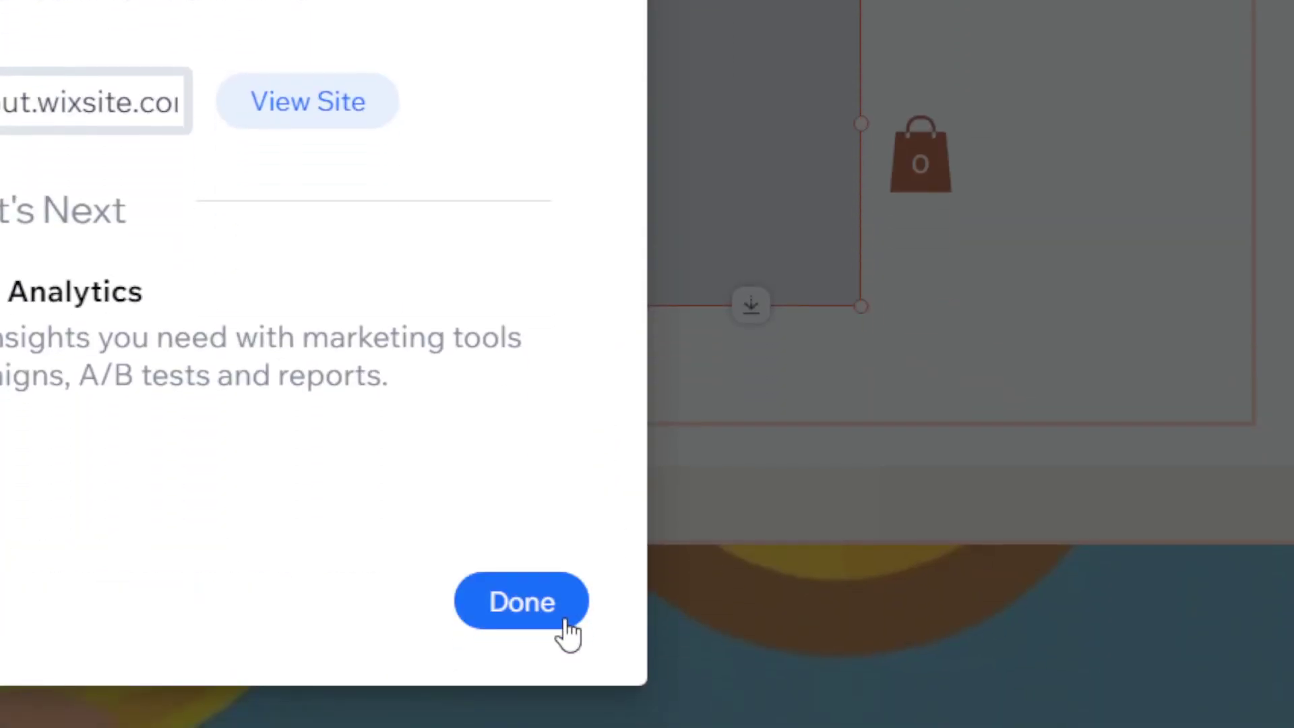
left_click(560, 624)
left_click(110, 110)
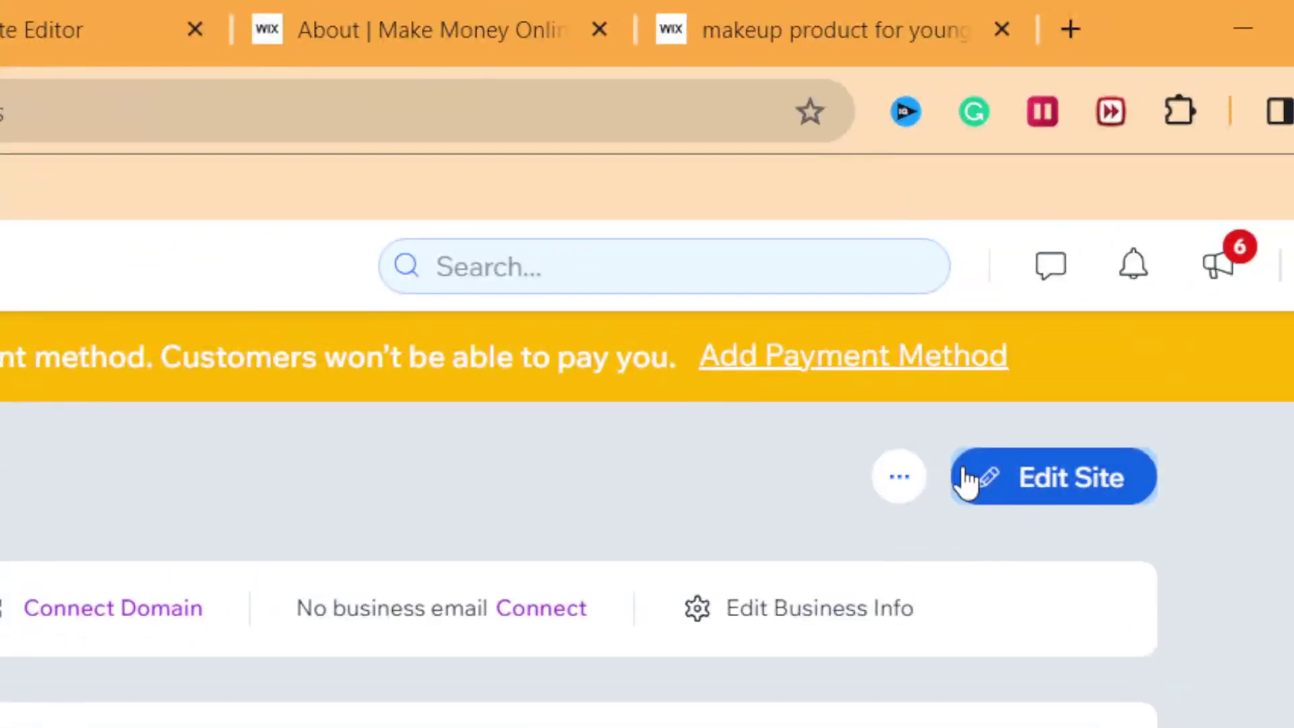
left_click(1113, 217)
Switch to the Wix Website Editor tab and close the extra Wix.com tab
left_click(717, 5)
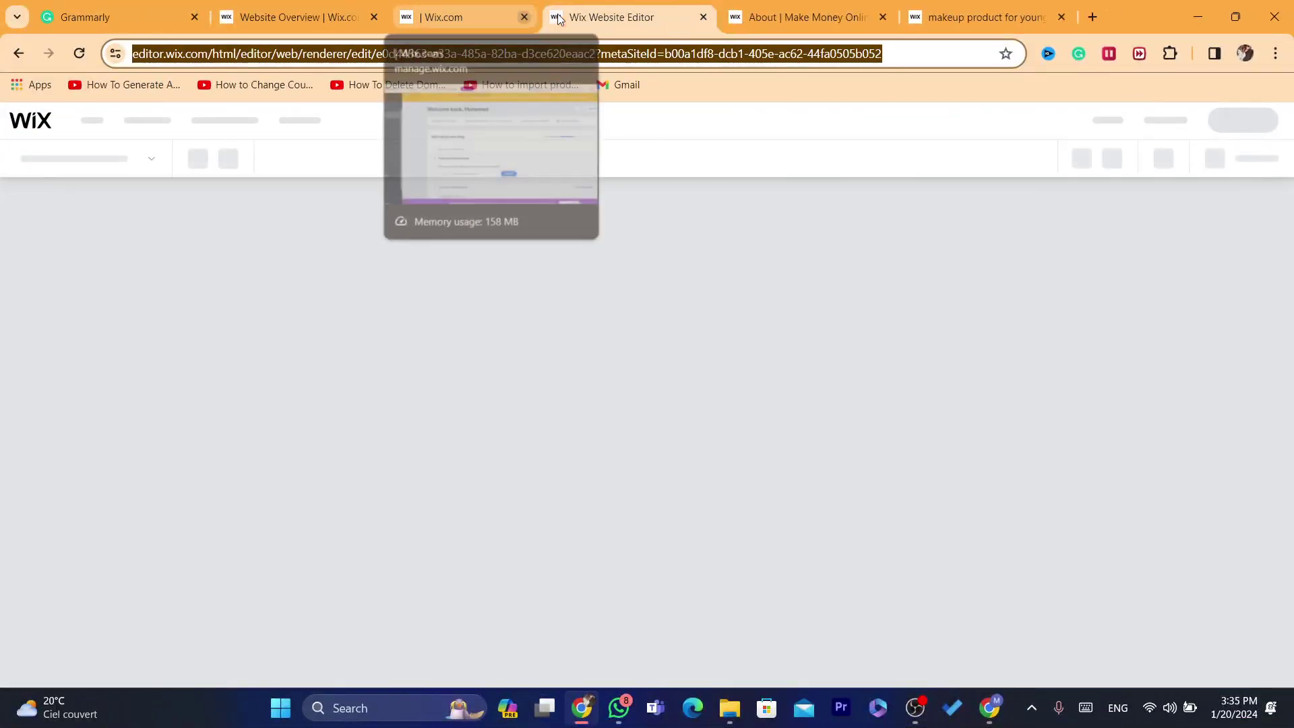
left_click(523, 17)
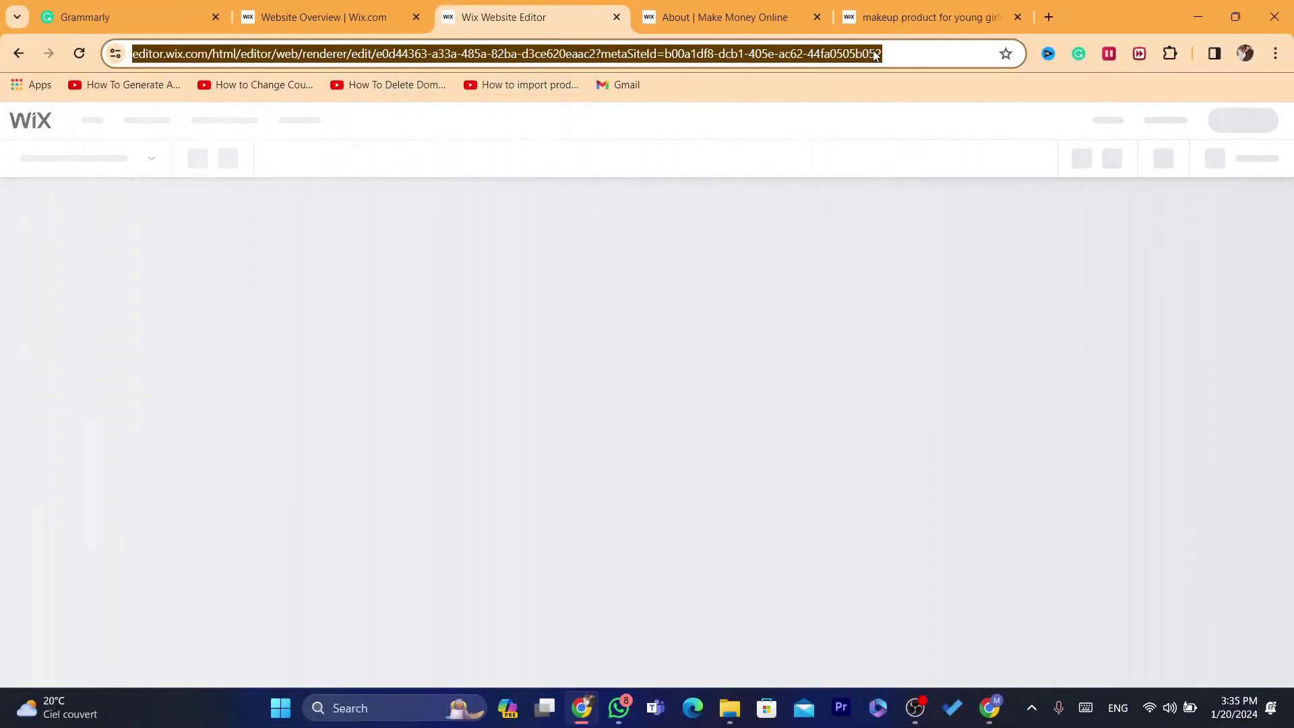
left_click(948, 52)
triple_click(948, 51)
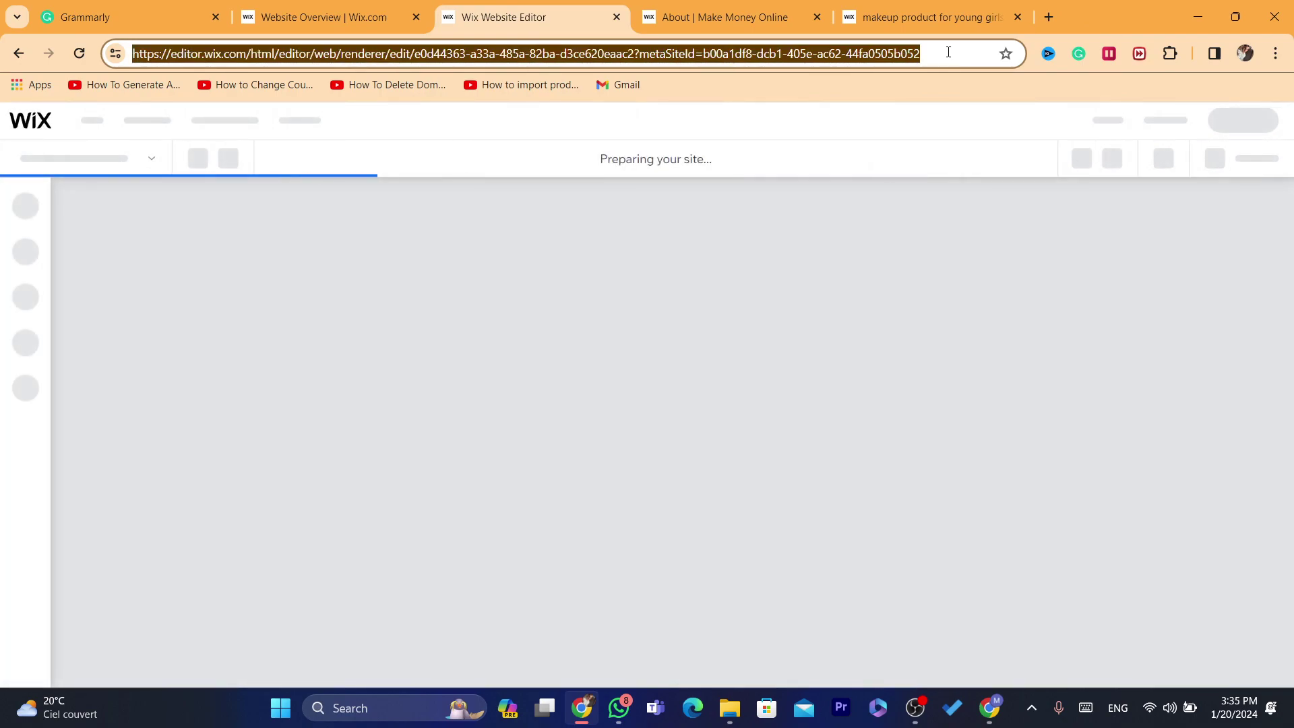
left_click(948, 52)
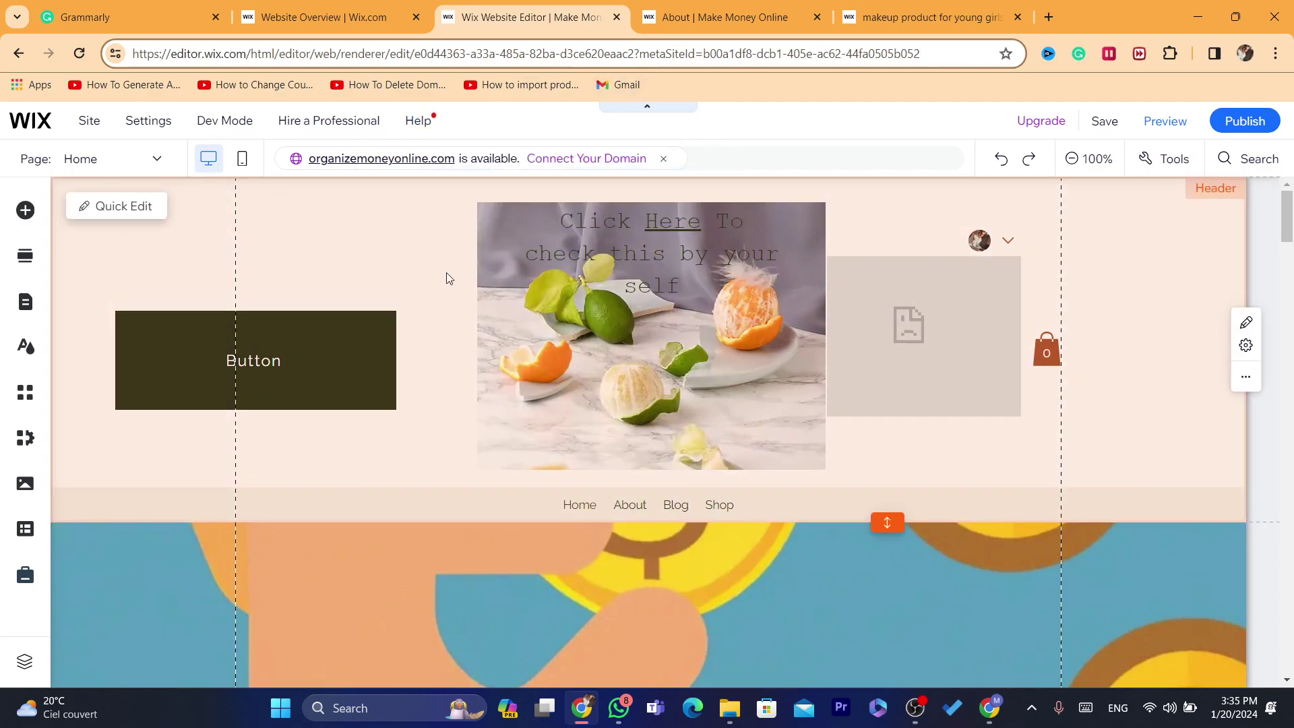
Select the You've Arrived! heading and enter its text editing mode
left_click_drag(1287, 231, 1289, 303)
left_click(814, 315)
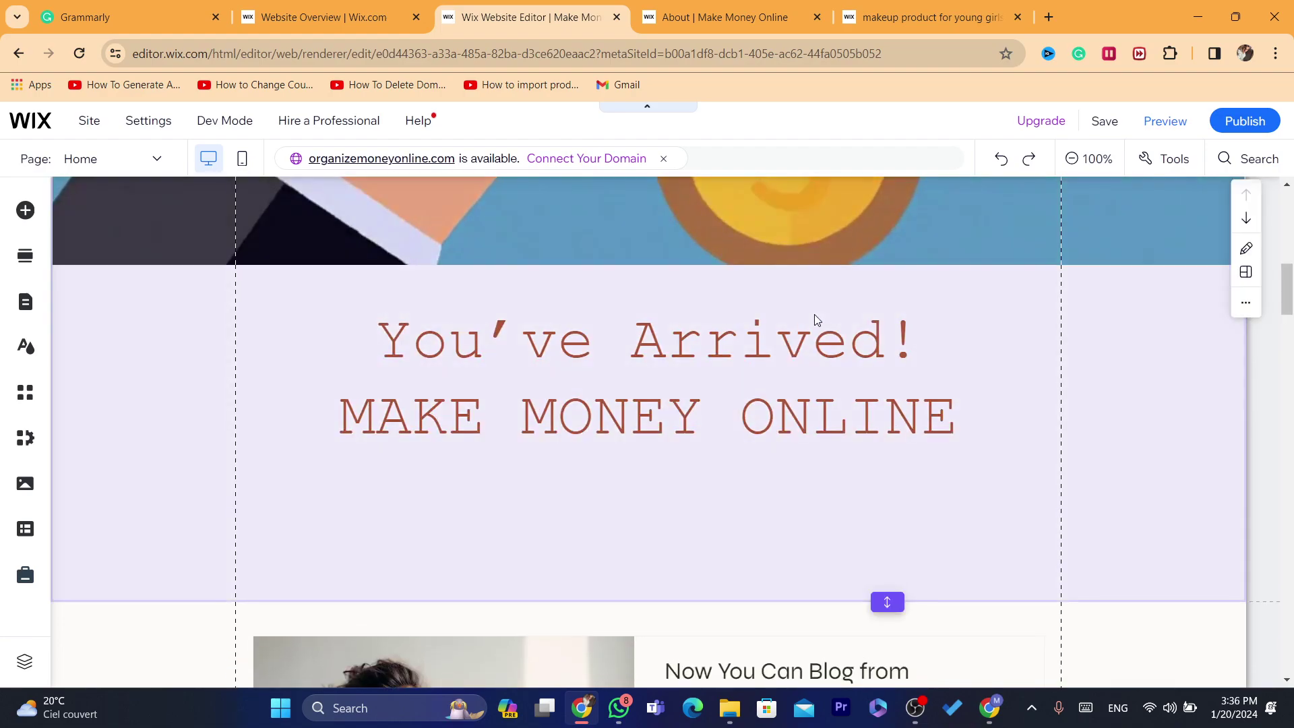
left_click(679, 383)
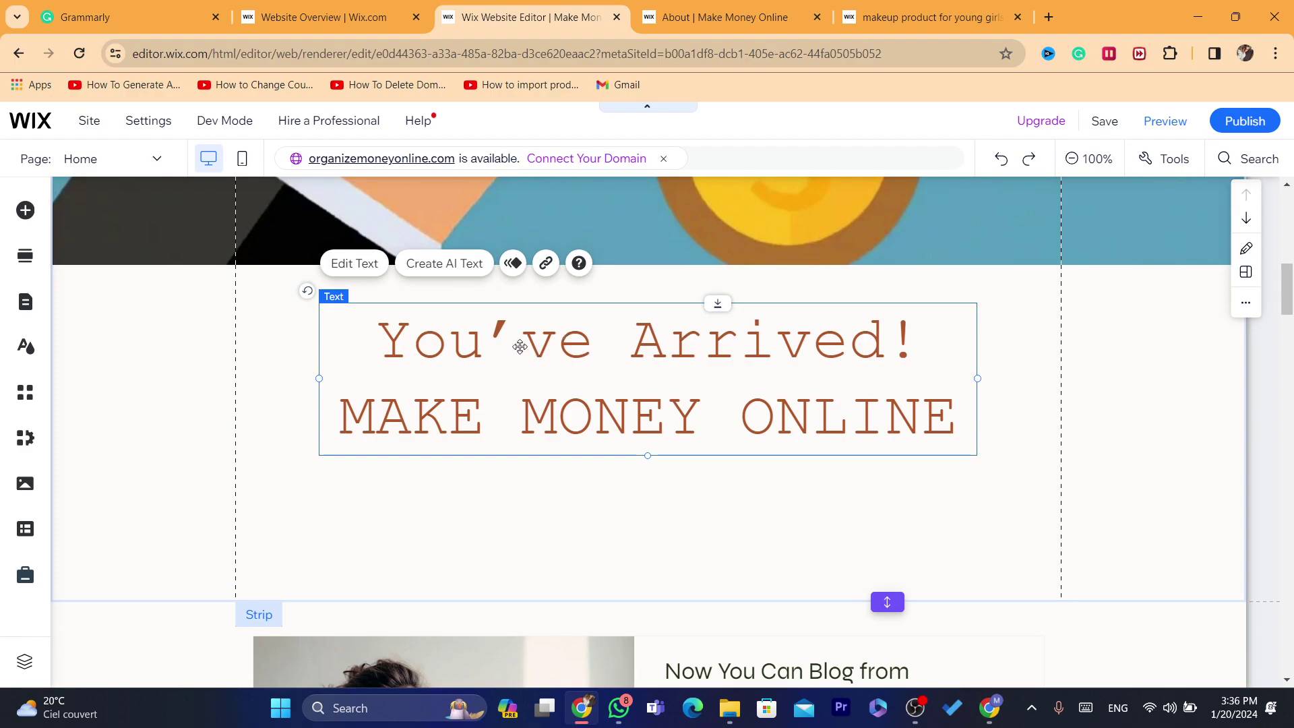
double_click(612, 353)
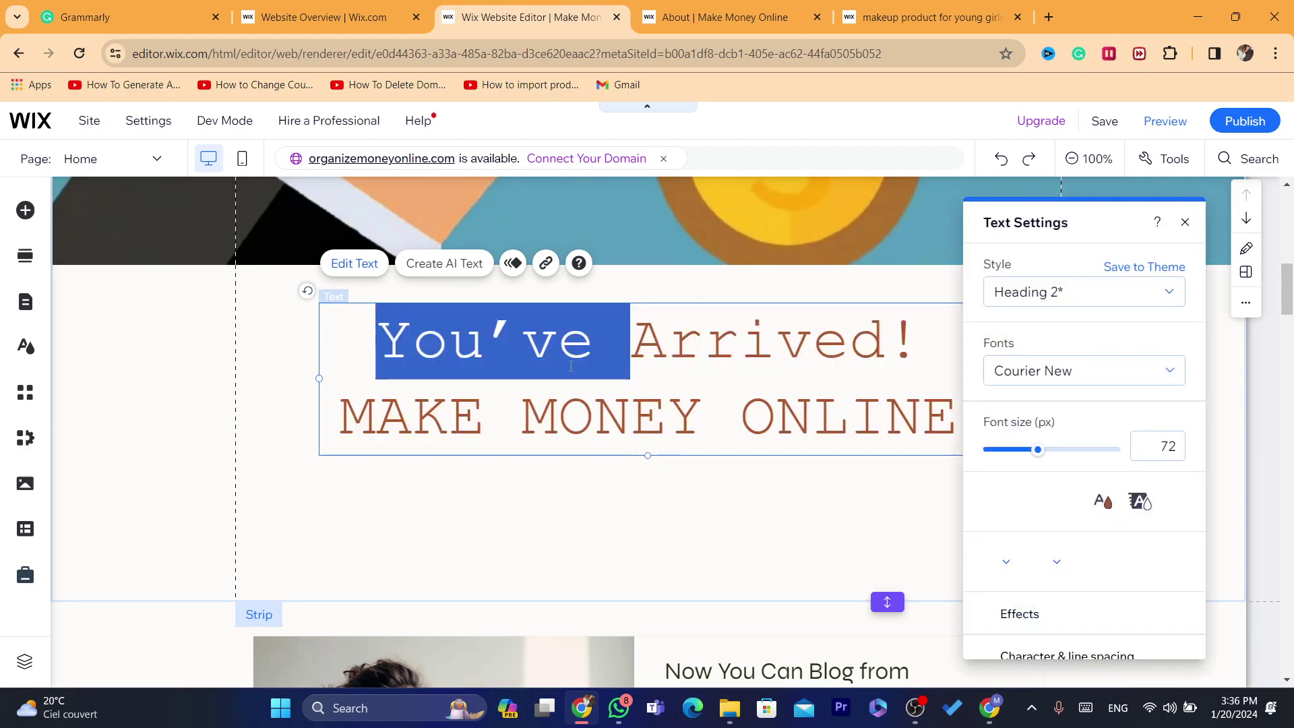
Replace the heading text with 'Click HERE tO GET THE PRODUCT', correcting the typo
key("ctrl+a")
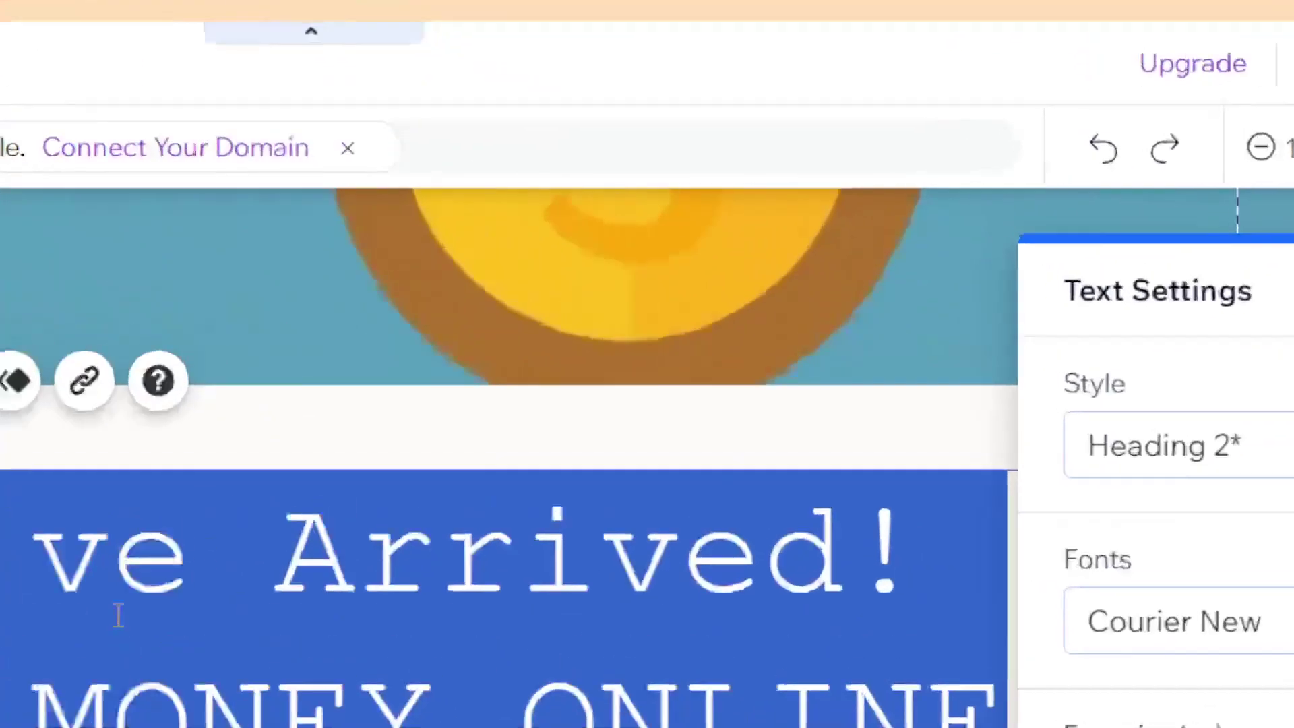
type("C")
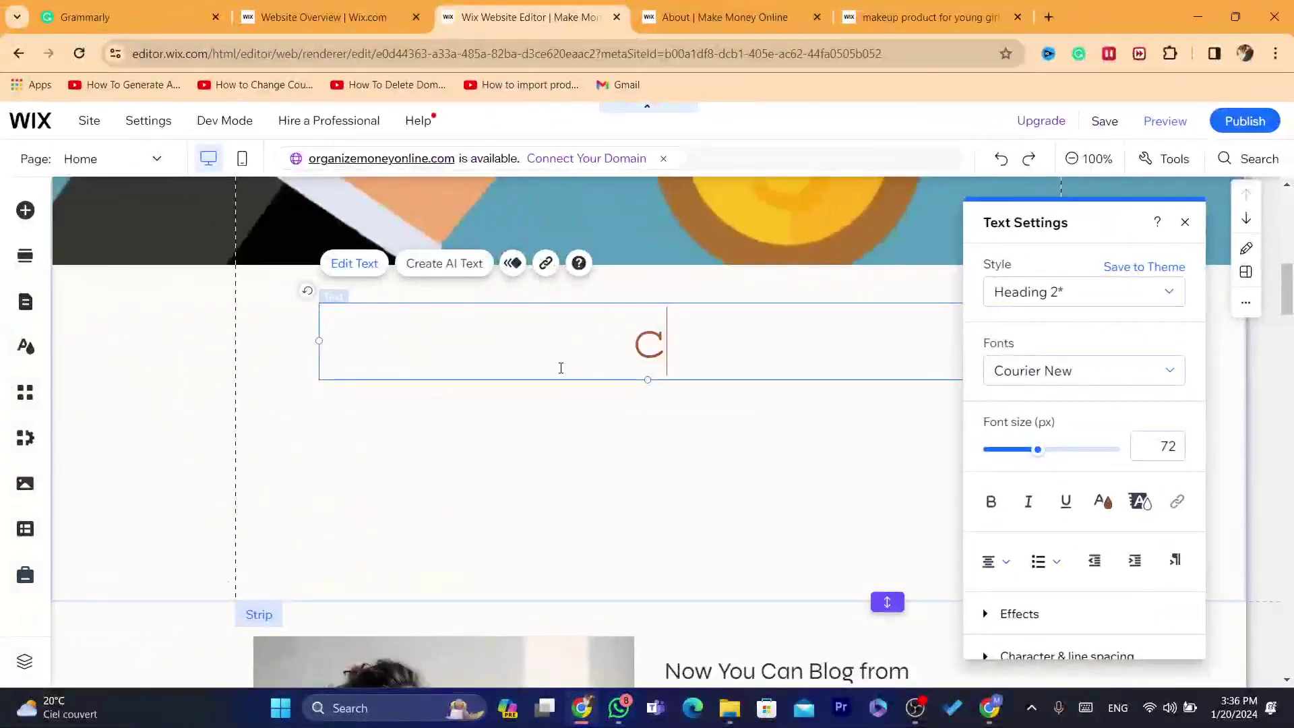
type("lick HERE ")
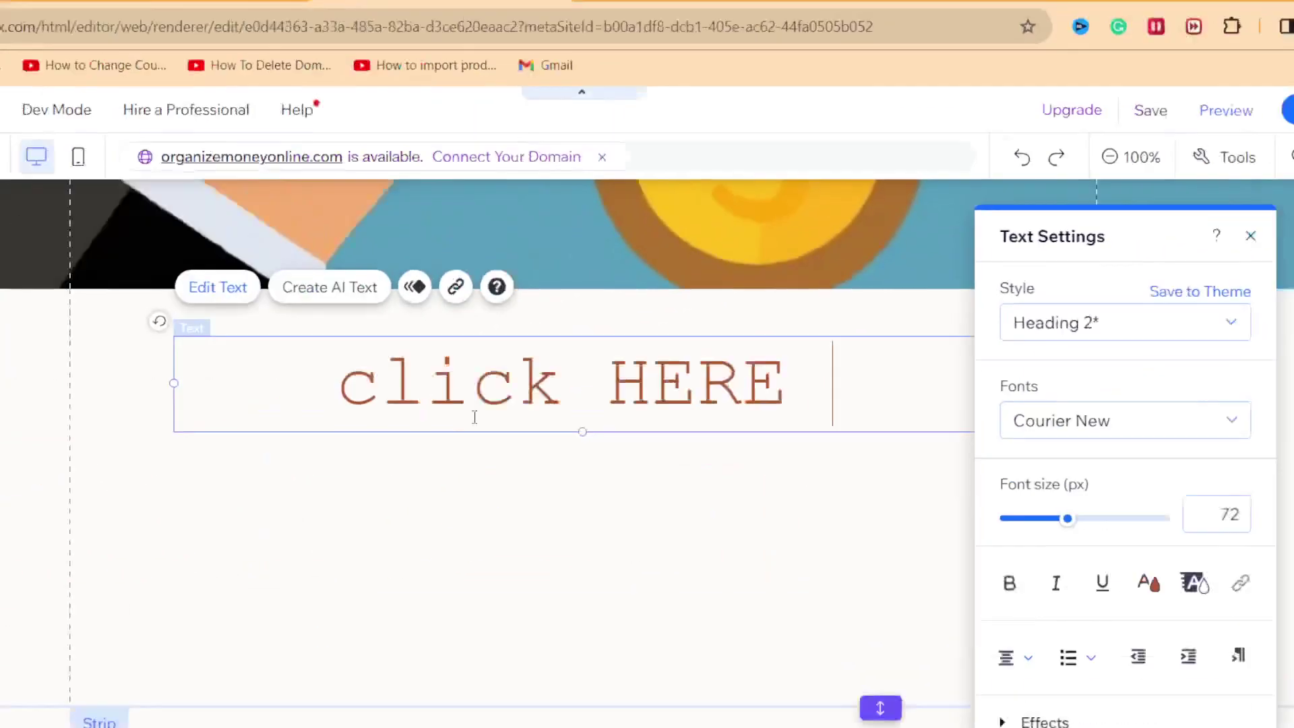
type("tO GFET")
key("BackSpace")
key("BackSpace")
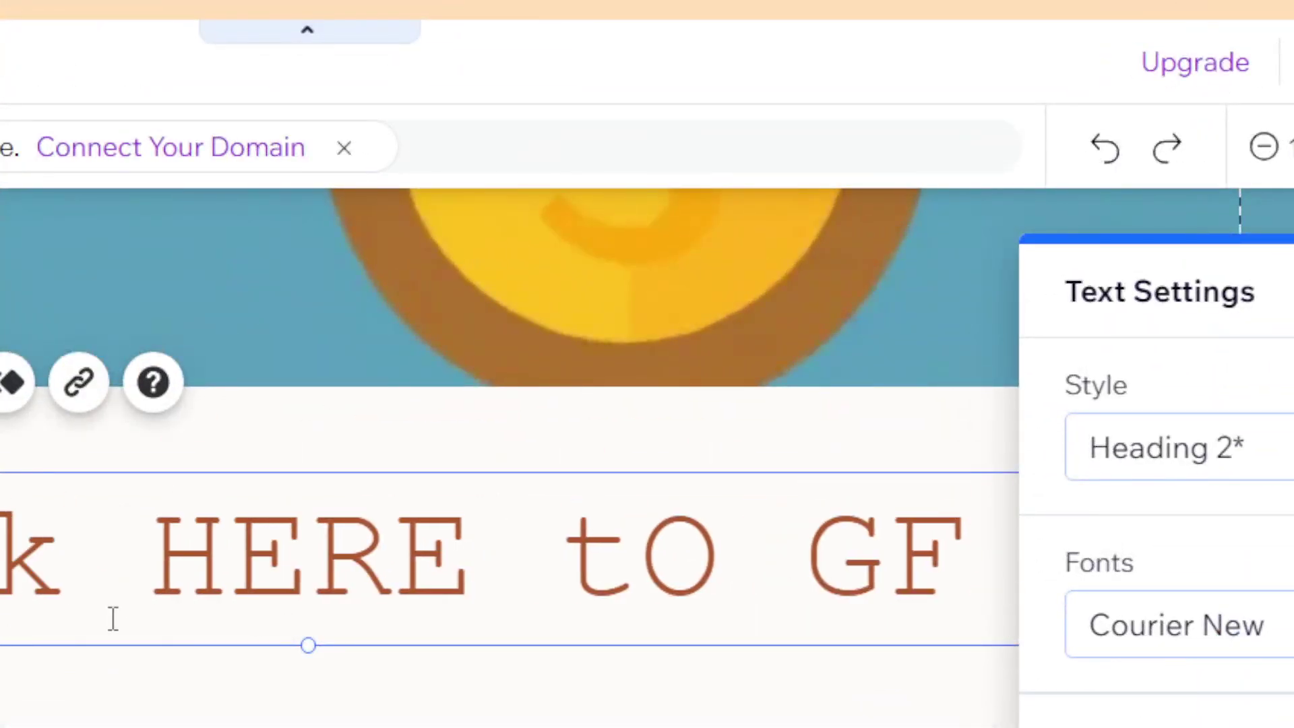
key("BackSpace")
type("ET")
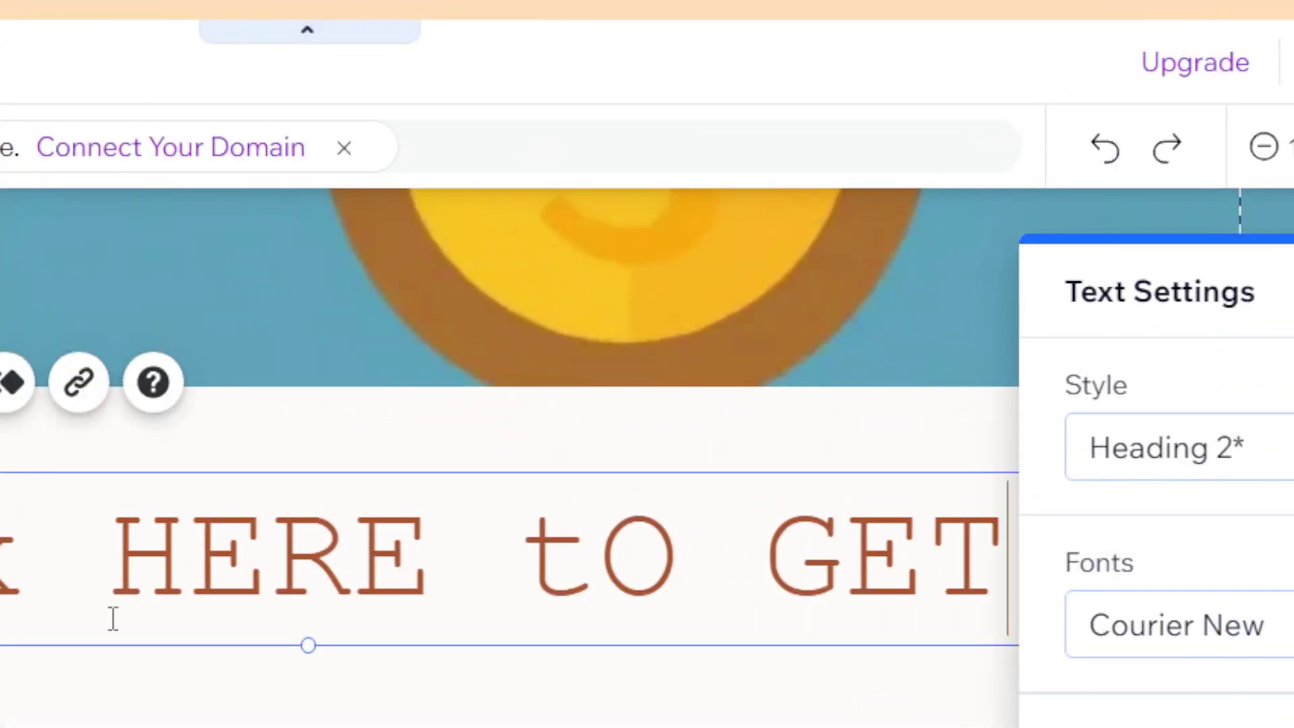
type(" THE PRO")
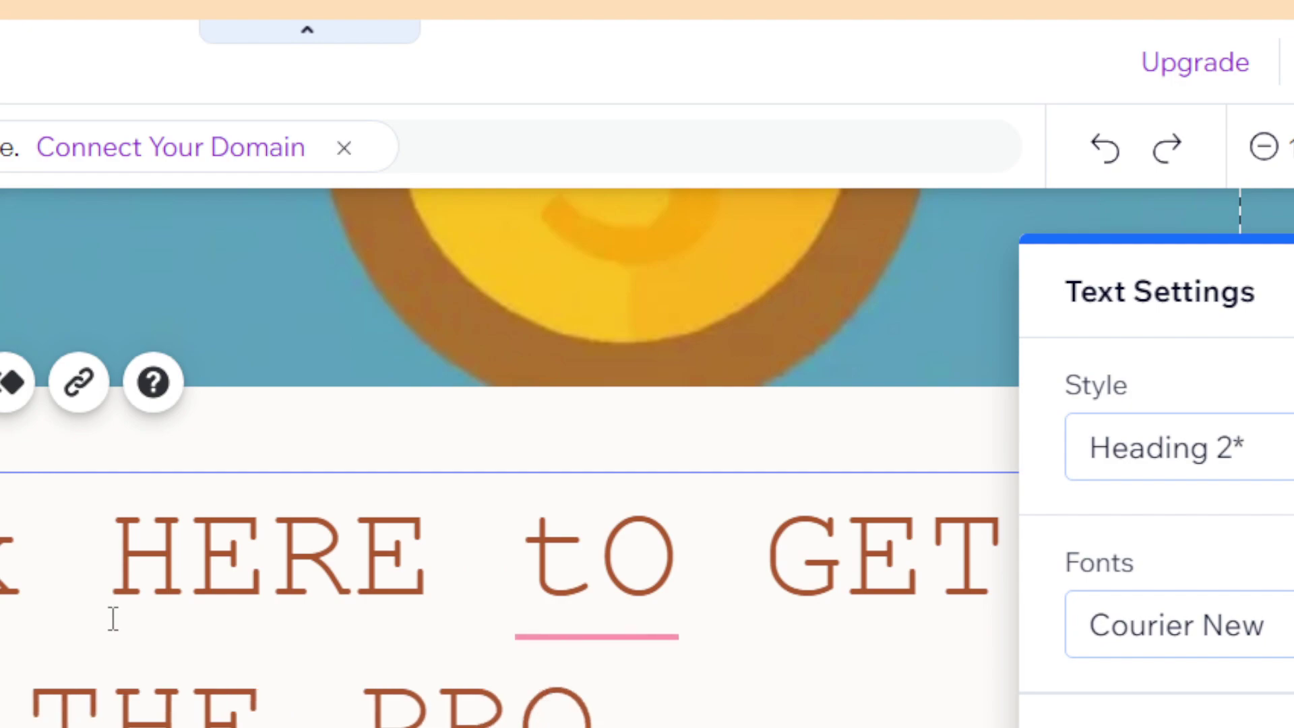
type("D")
type("UCT")
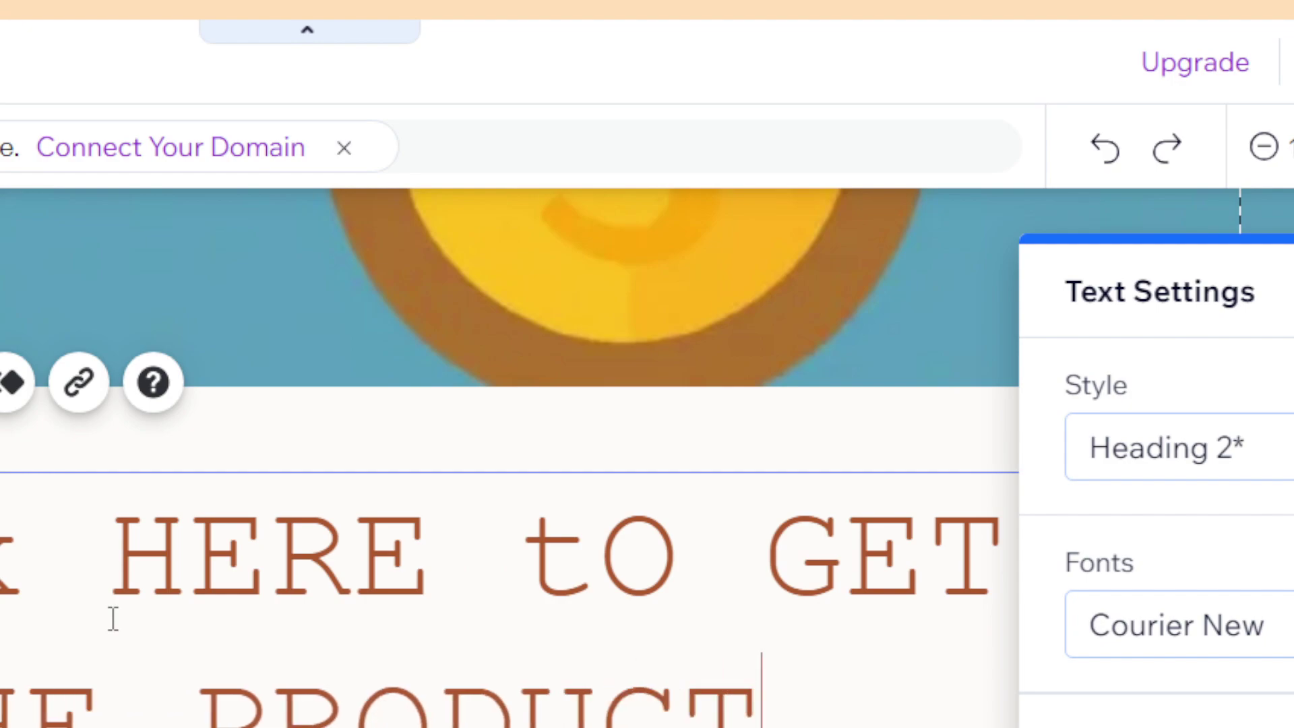
left_click(112, 532)
left_click_drag(135, 533, 433, 581)
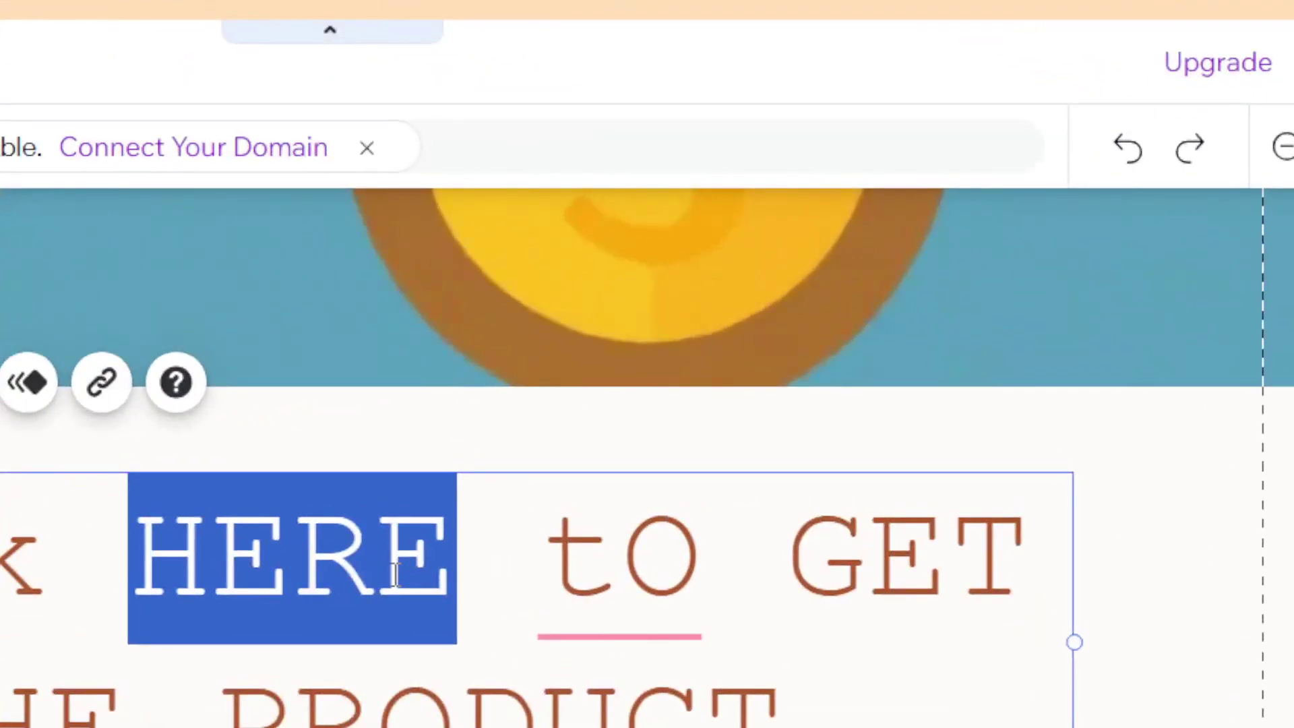
double_click(444, 571)
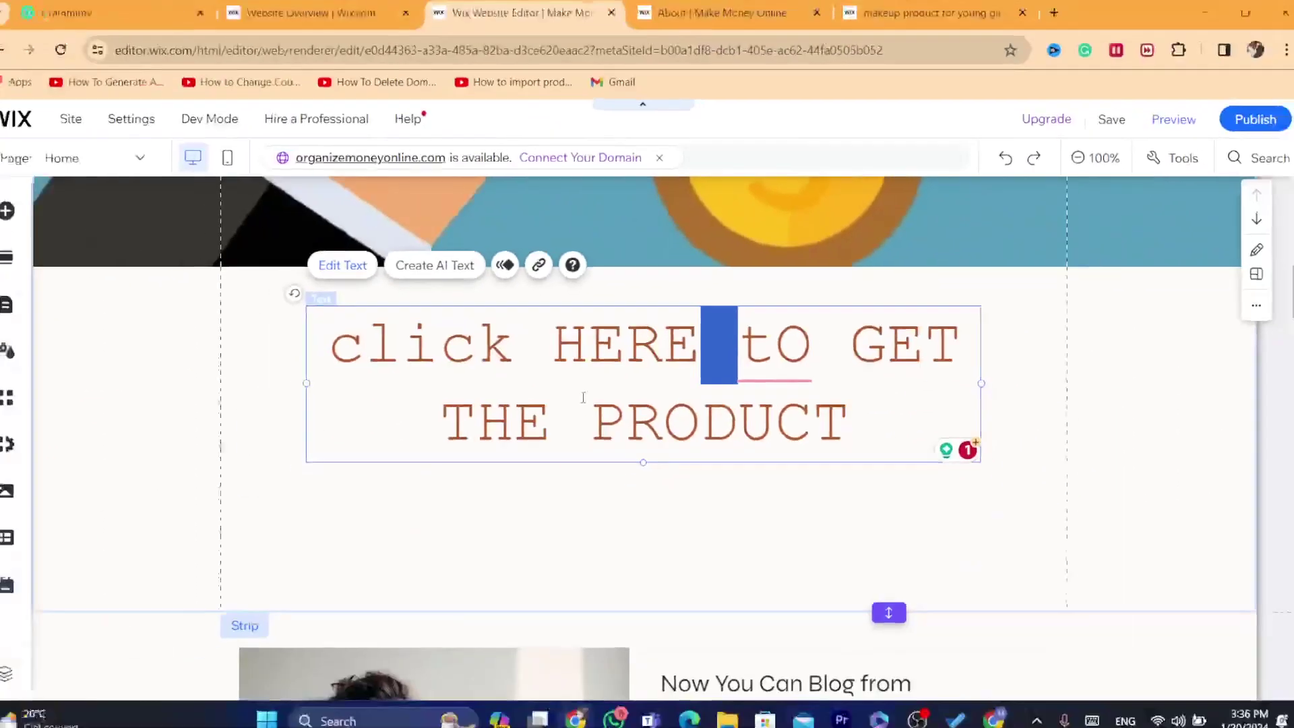
left_click_drag(594, 417, 851, 417)
left_click_drag(560, 336, 703, 335)
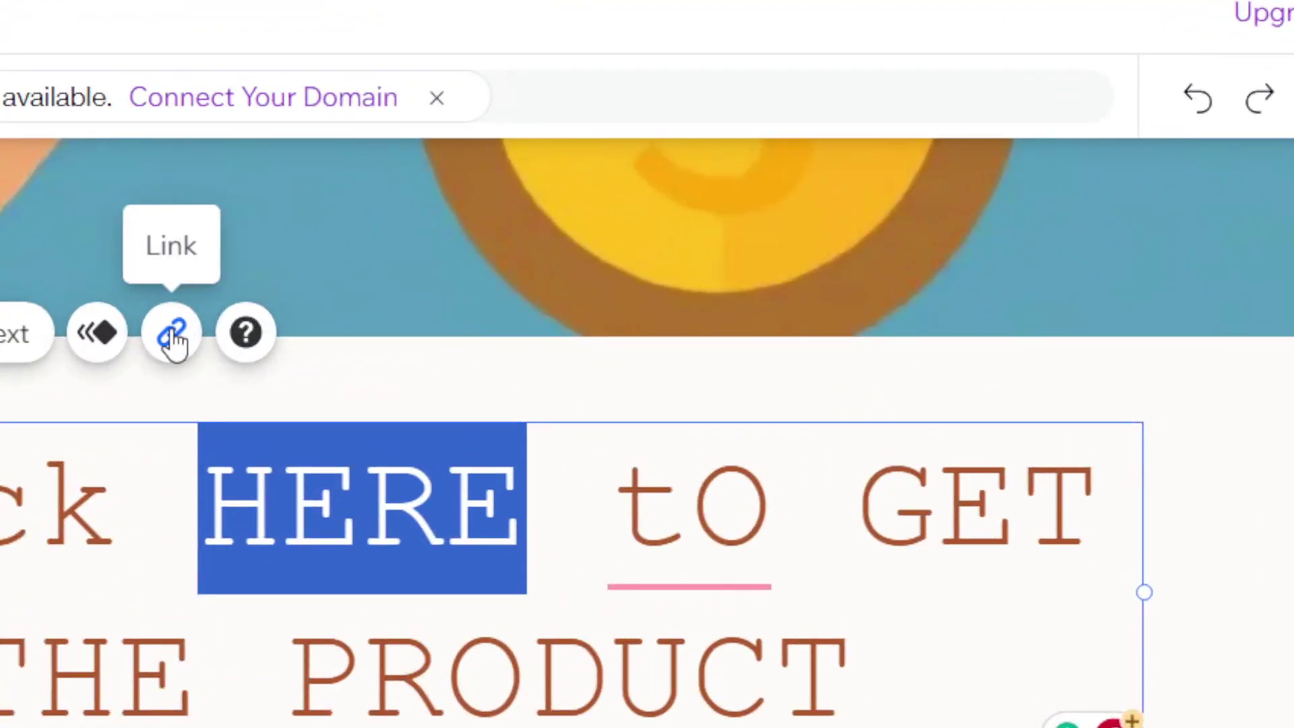
left_click(173, 337)
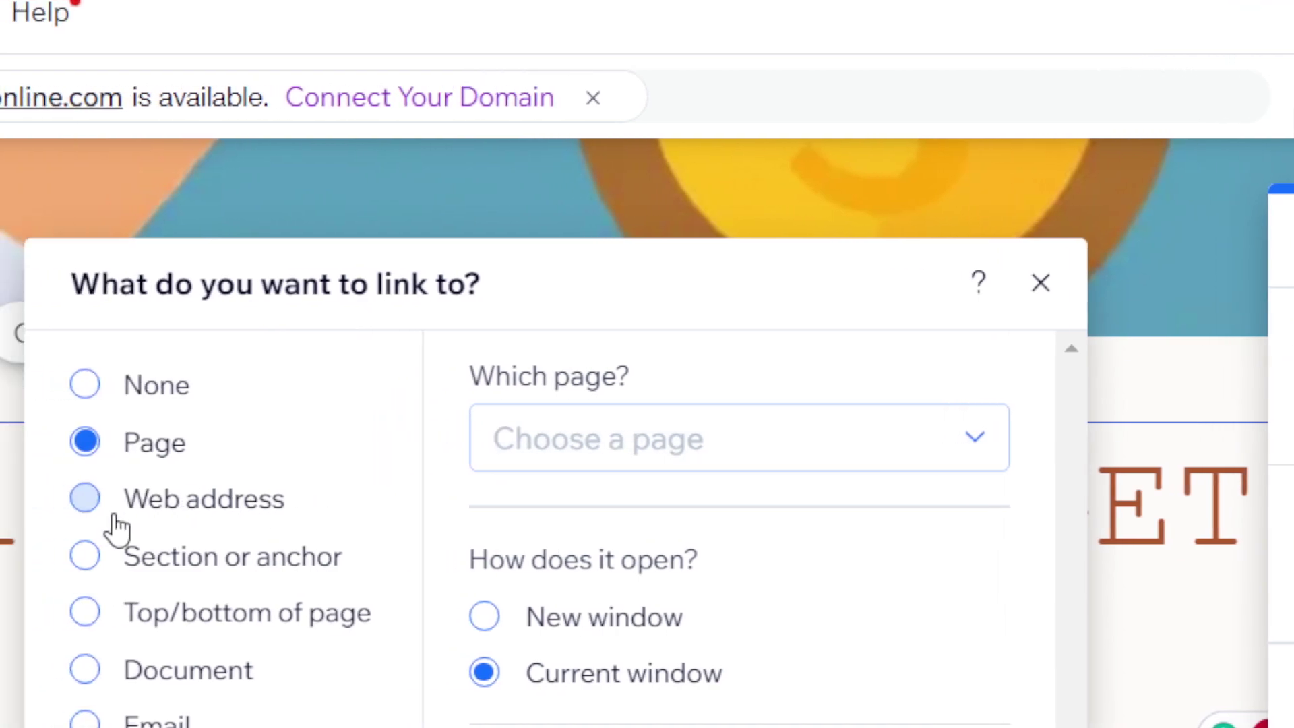
left_click(146, 512)
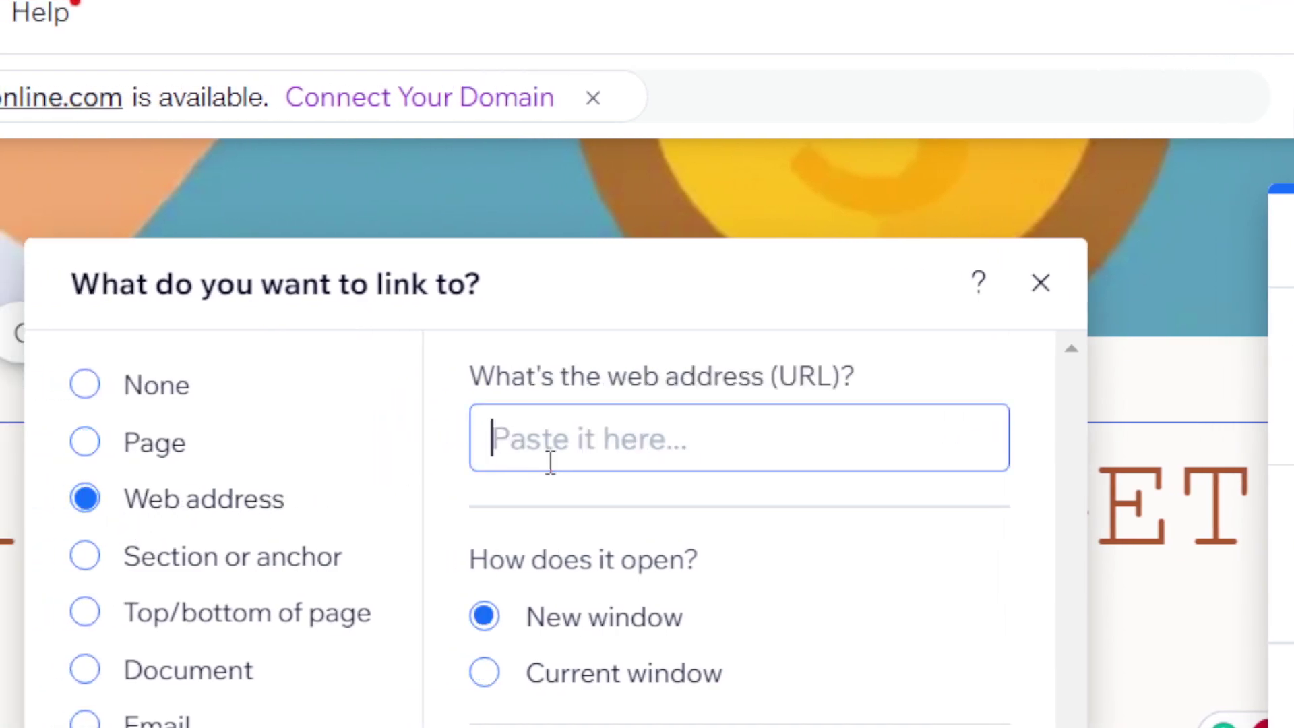
type("https://amzn.to/3Ubl883")
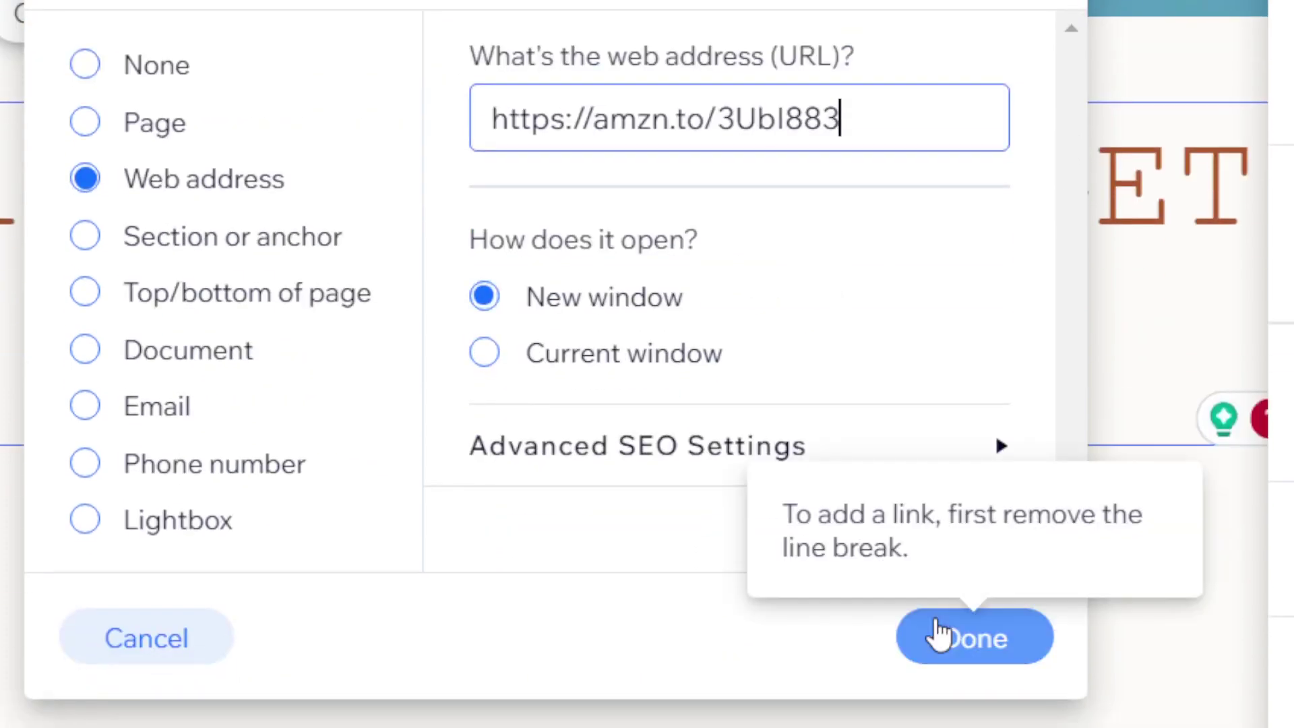
left_click(982, 640)
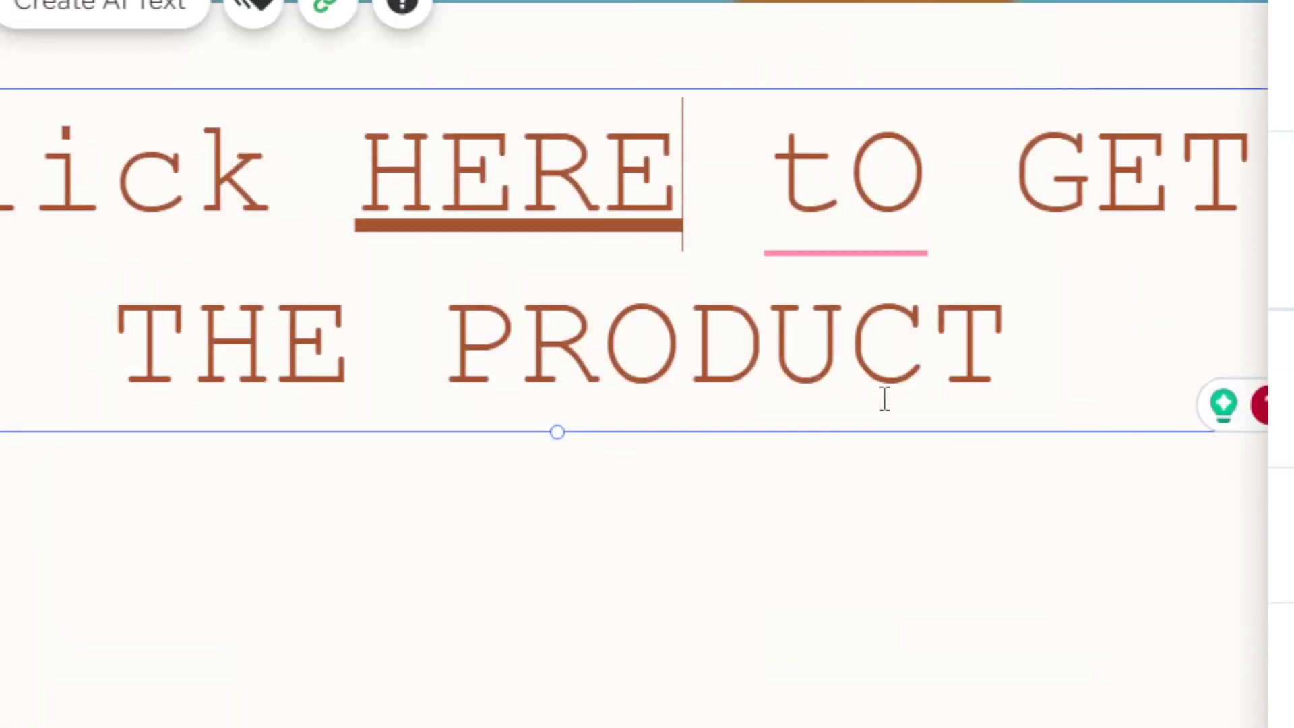
Save and publish the Make Money Online site, then view it live in a new tab
left_click(996, 572)
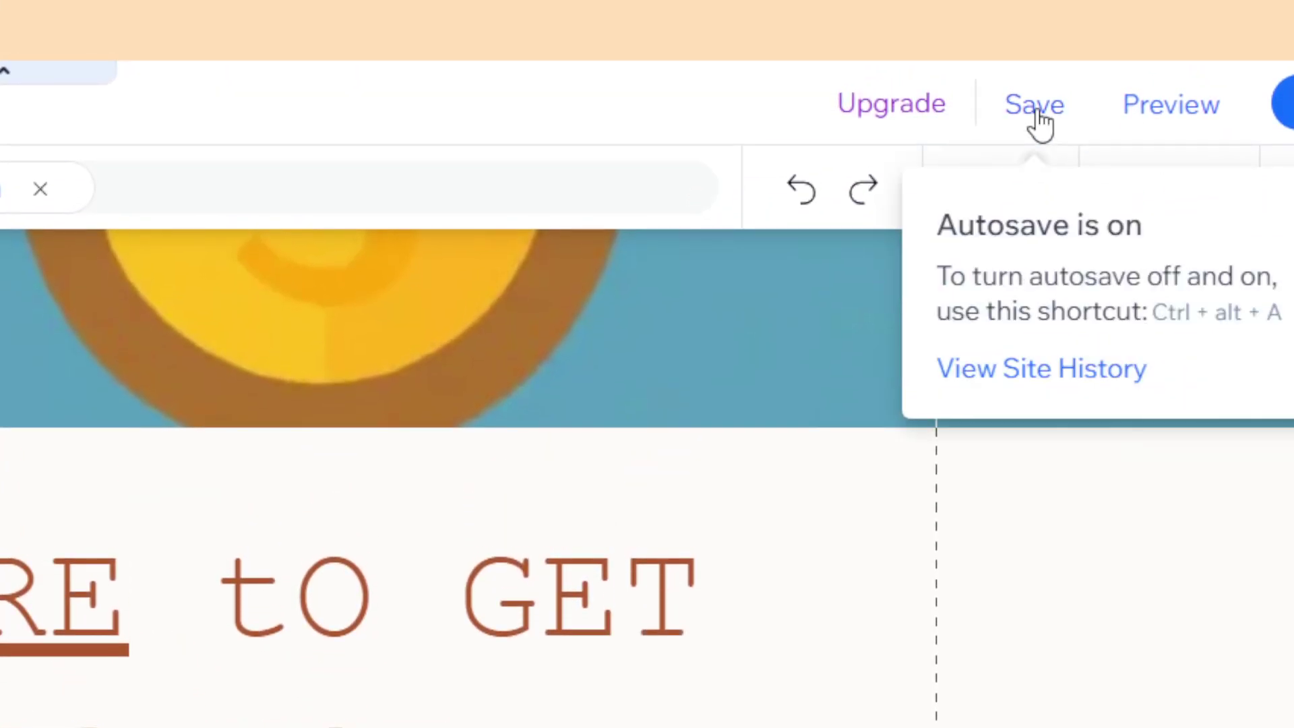
left_click(1038, 108)
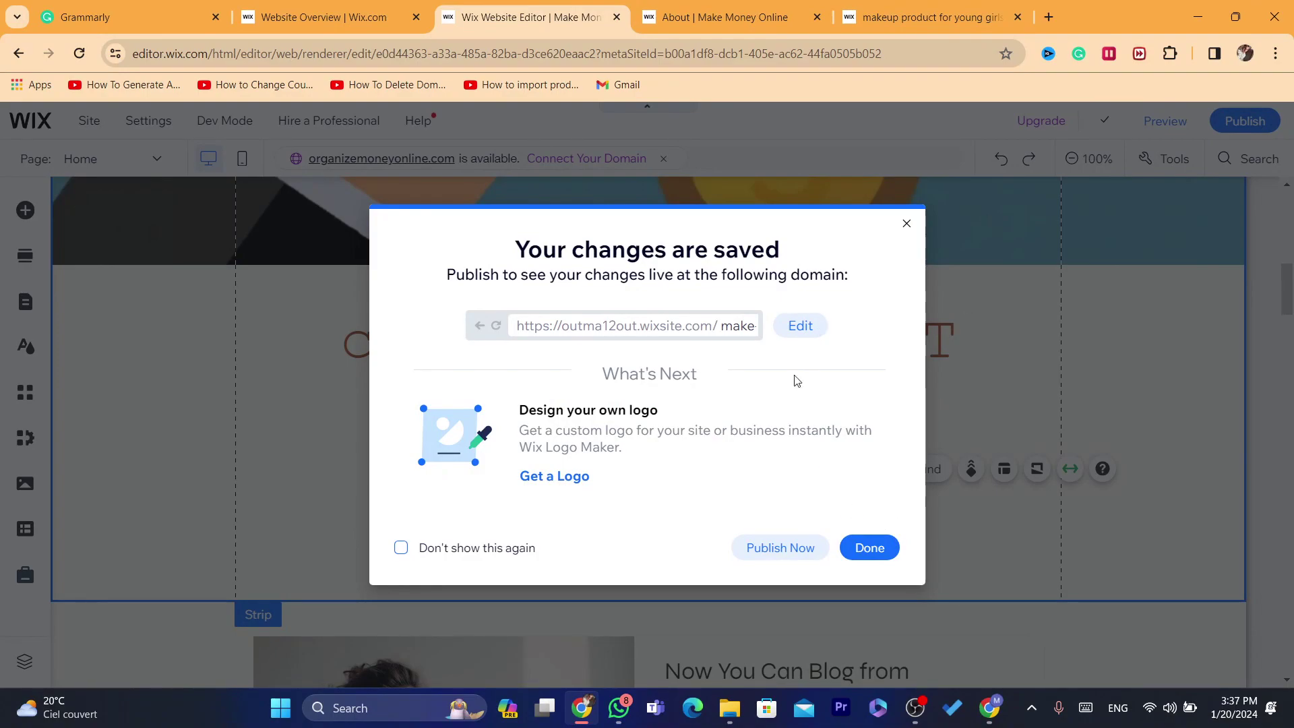
left_click(779, 548)
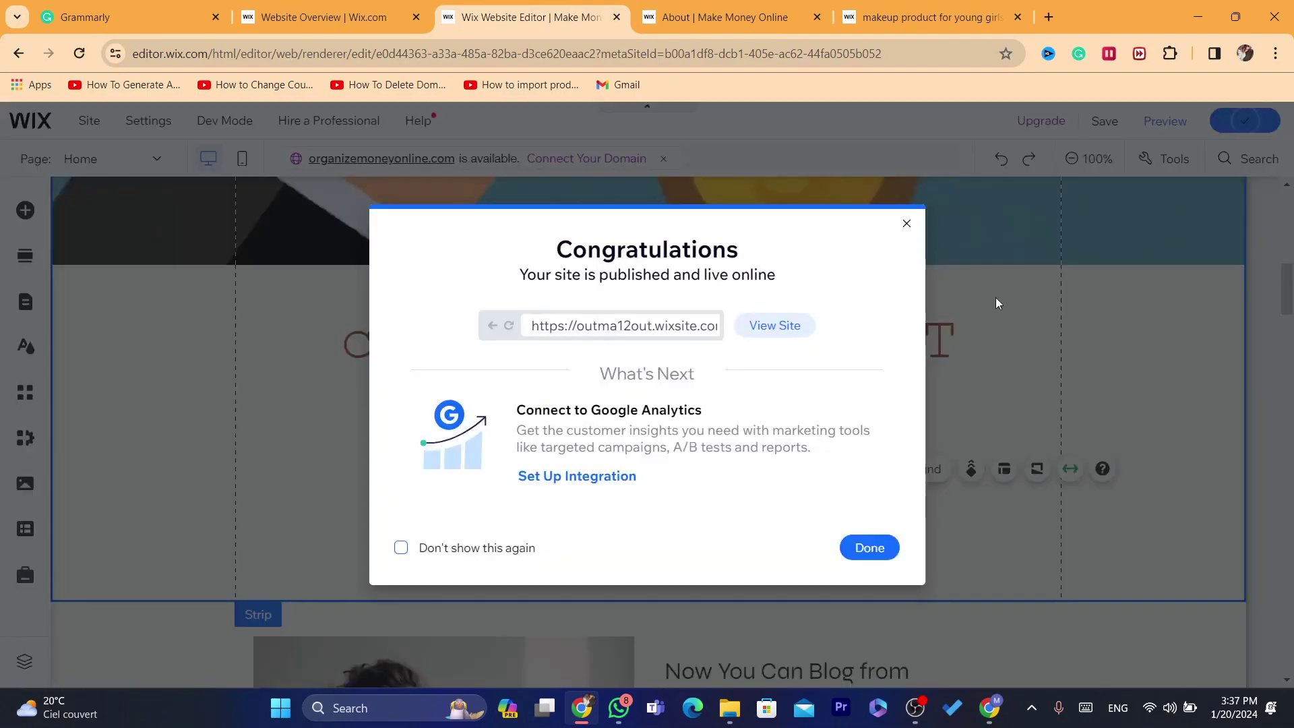
left_click(775, 329)
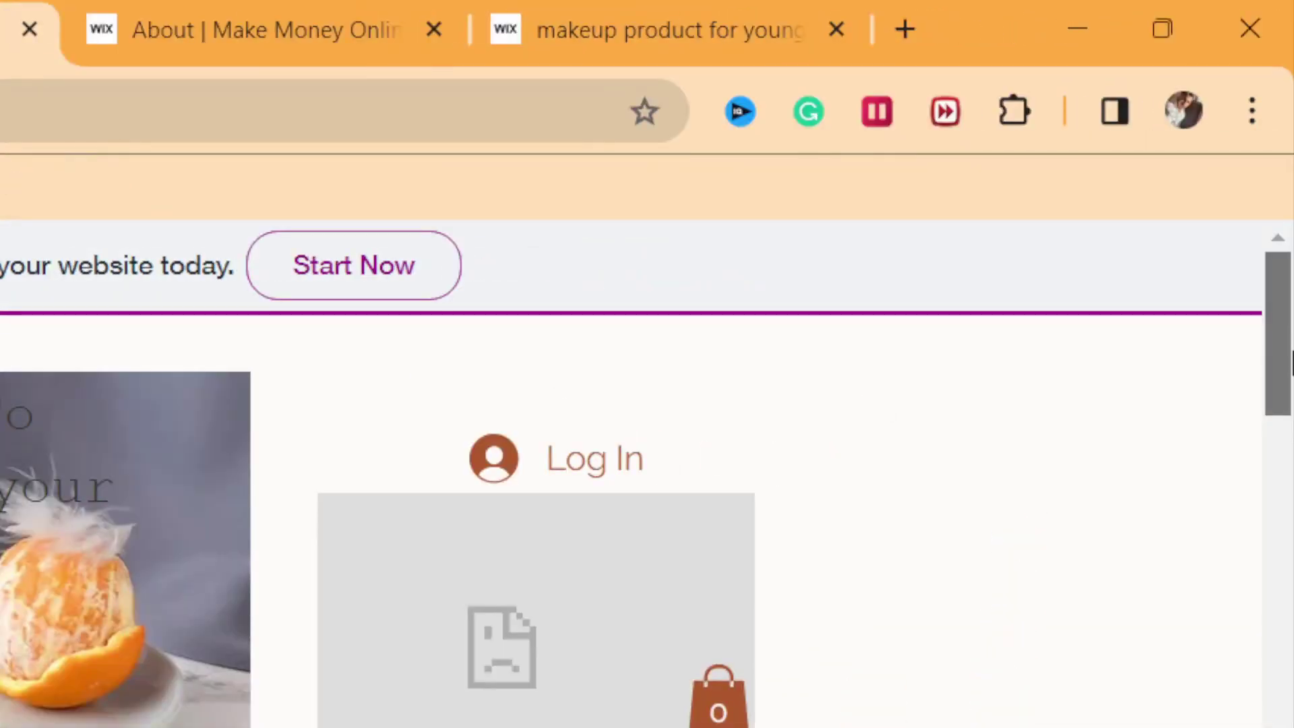
After checking the live site, dismiss the editor's Congratulations and mobile-site dialogs
left_click_drag(1289, 157, 1289, 257)
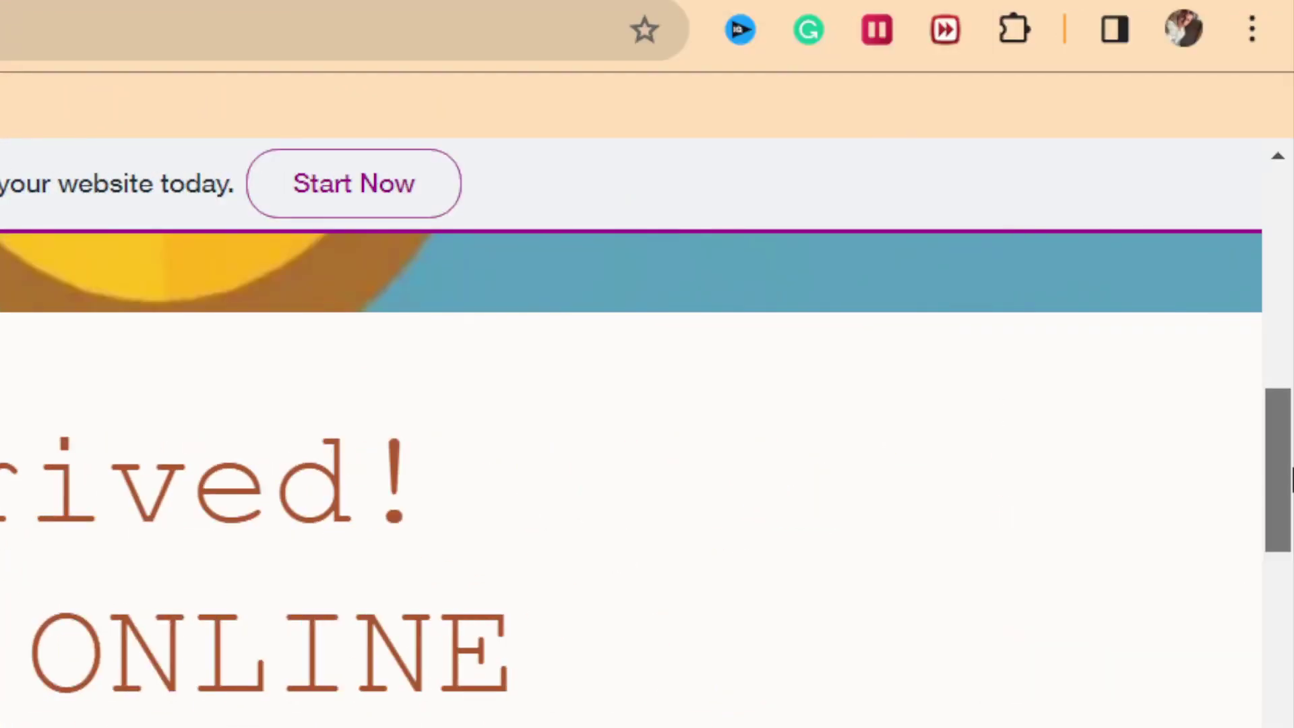
left_click_drag(1291, 561, 1231, 127)
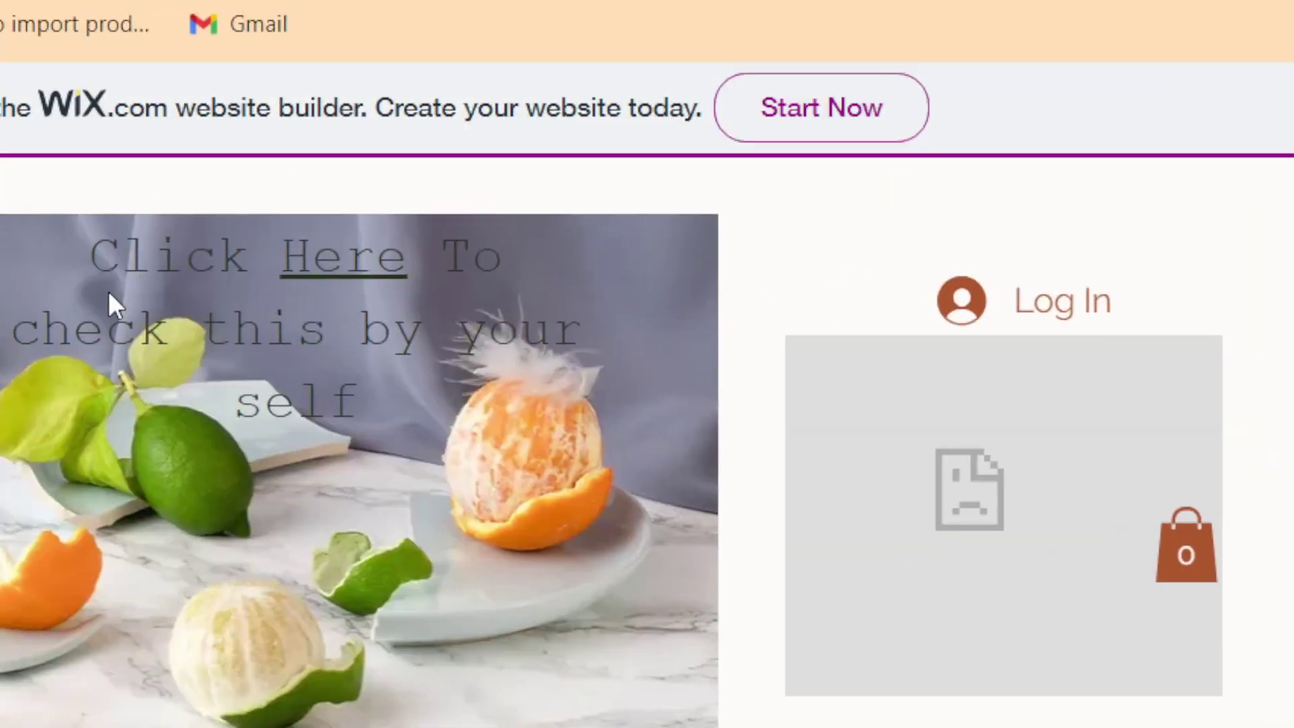
left_click(115, 10)
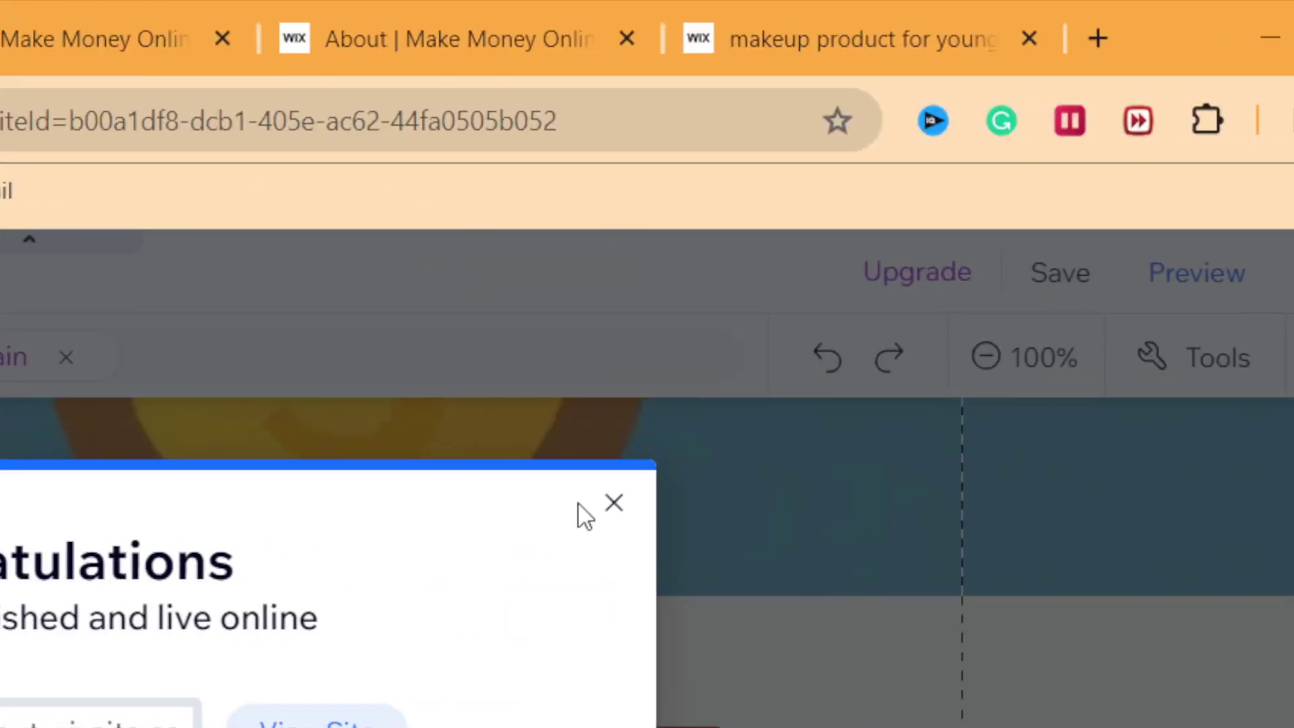
left_click(614, 505)
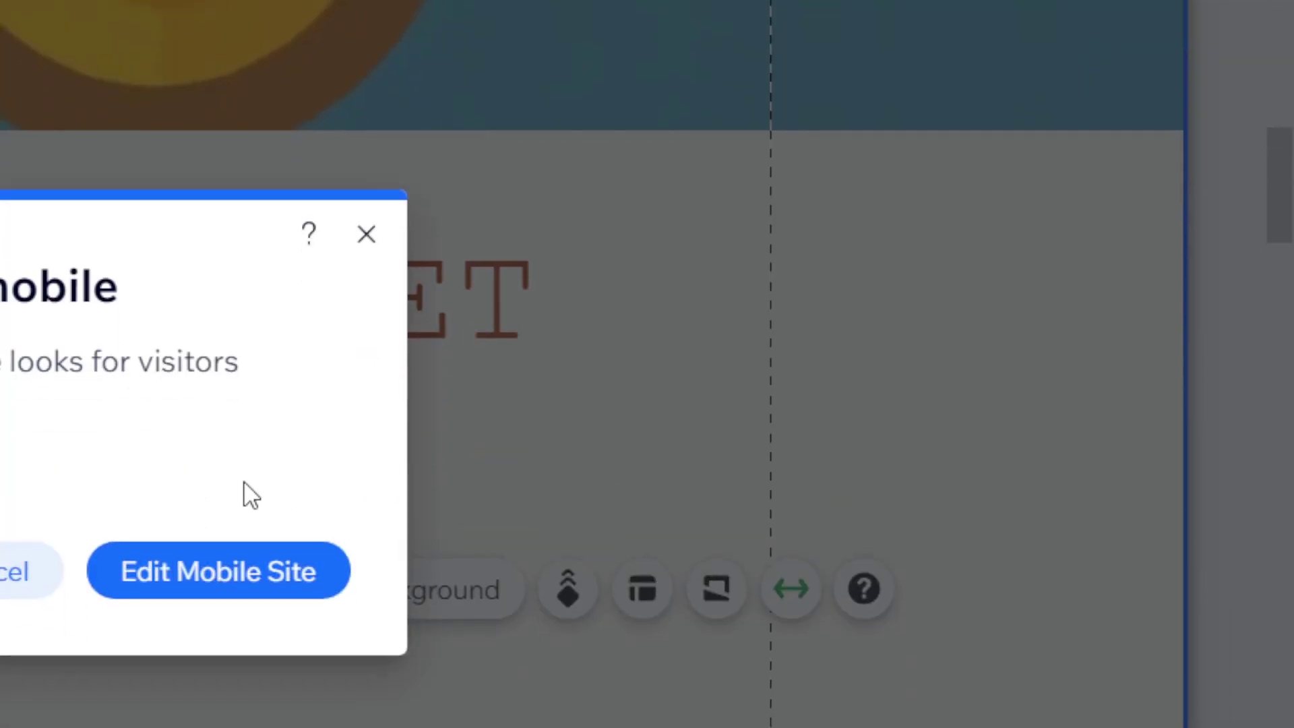
left_click(366, 236)
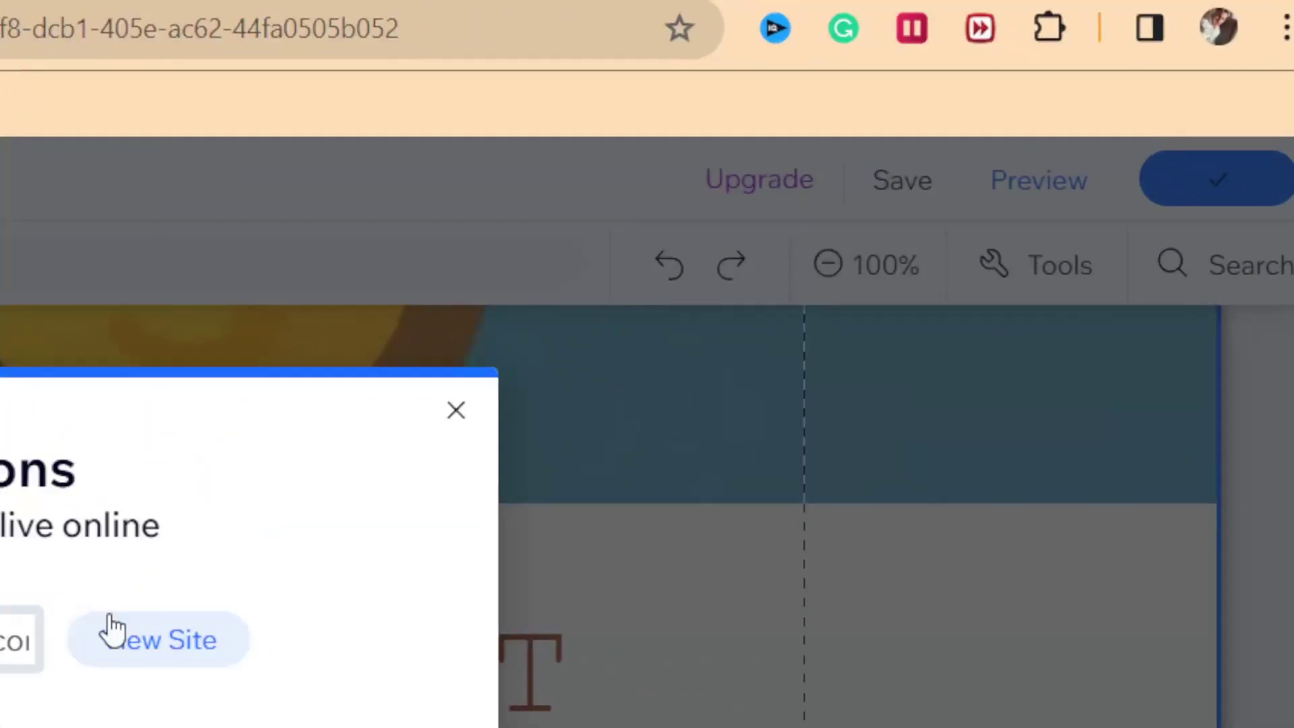
Open the live home page in a new tab and close the remaining Congratulations dialog
left_click(758, 326)
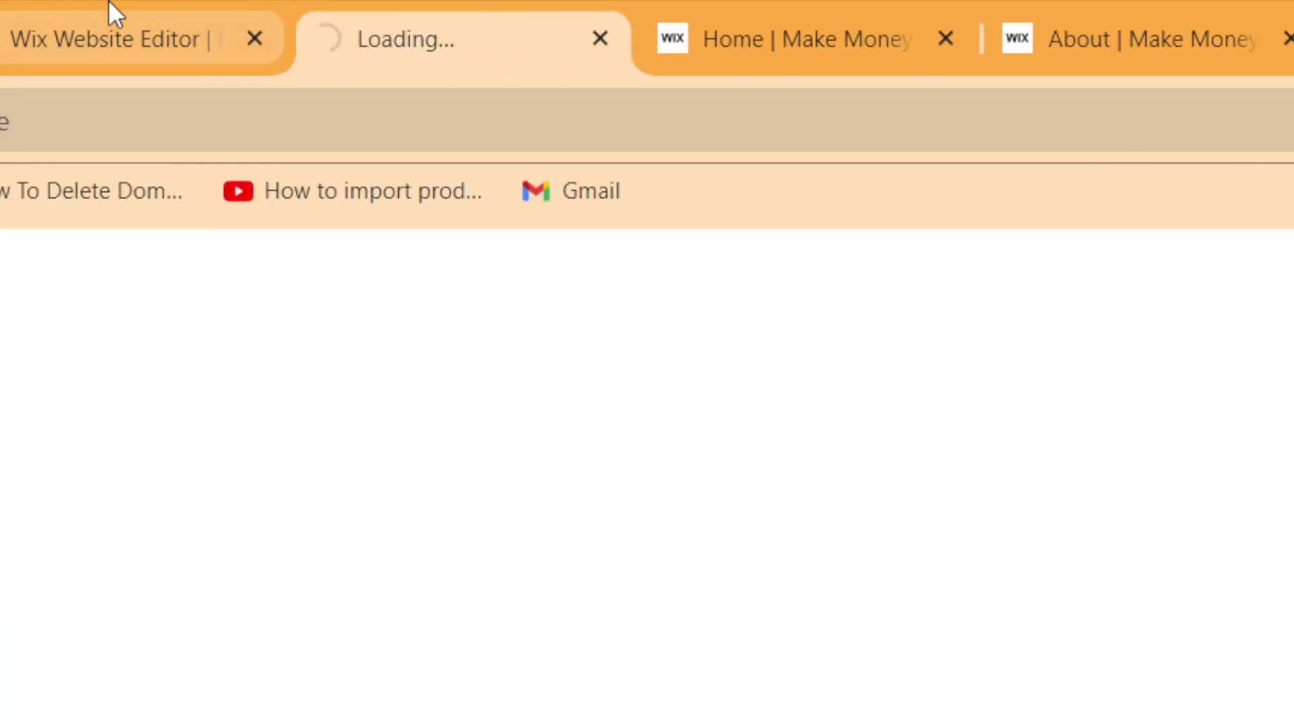
left_click(108, 10)
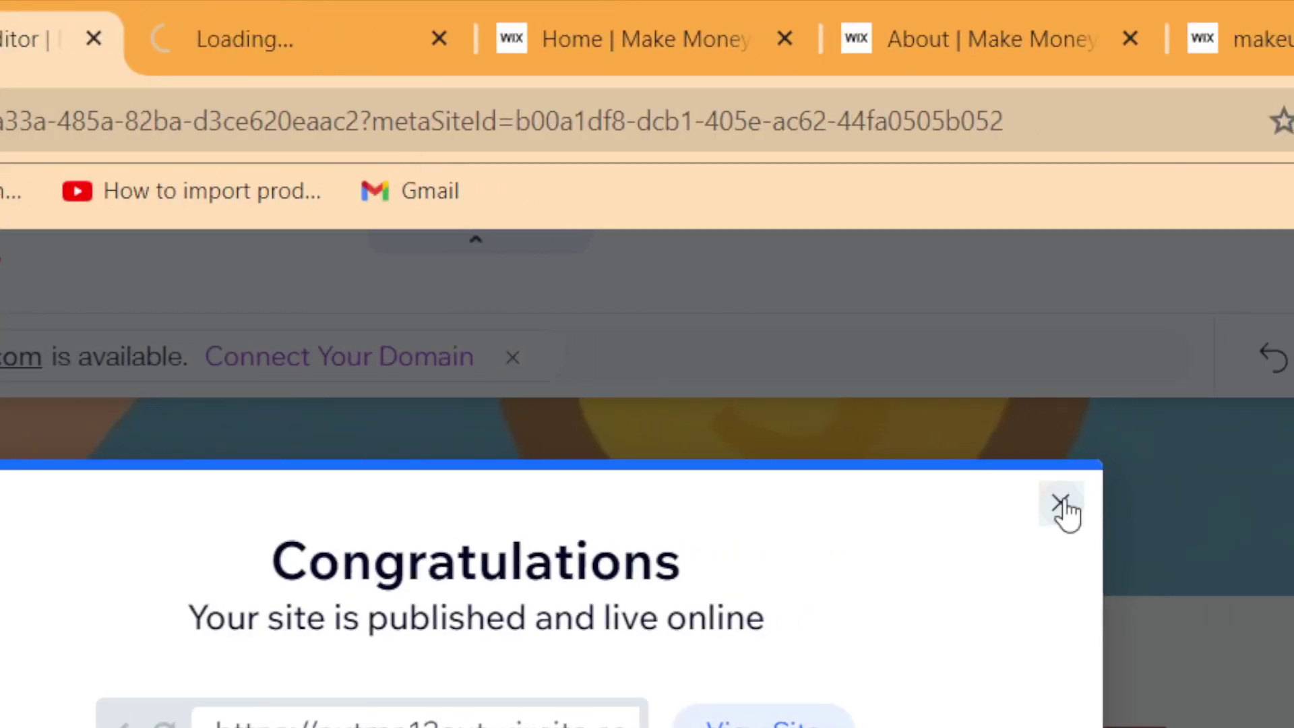
left_click(1063, 513)
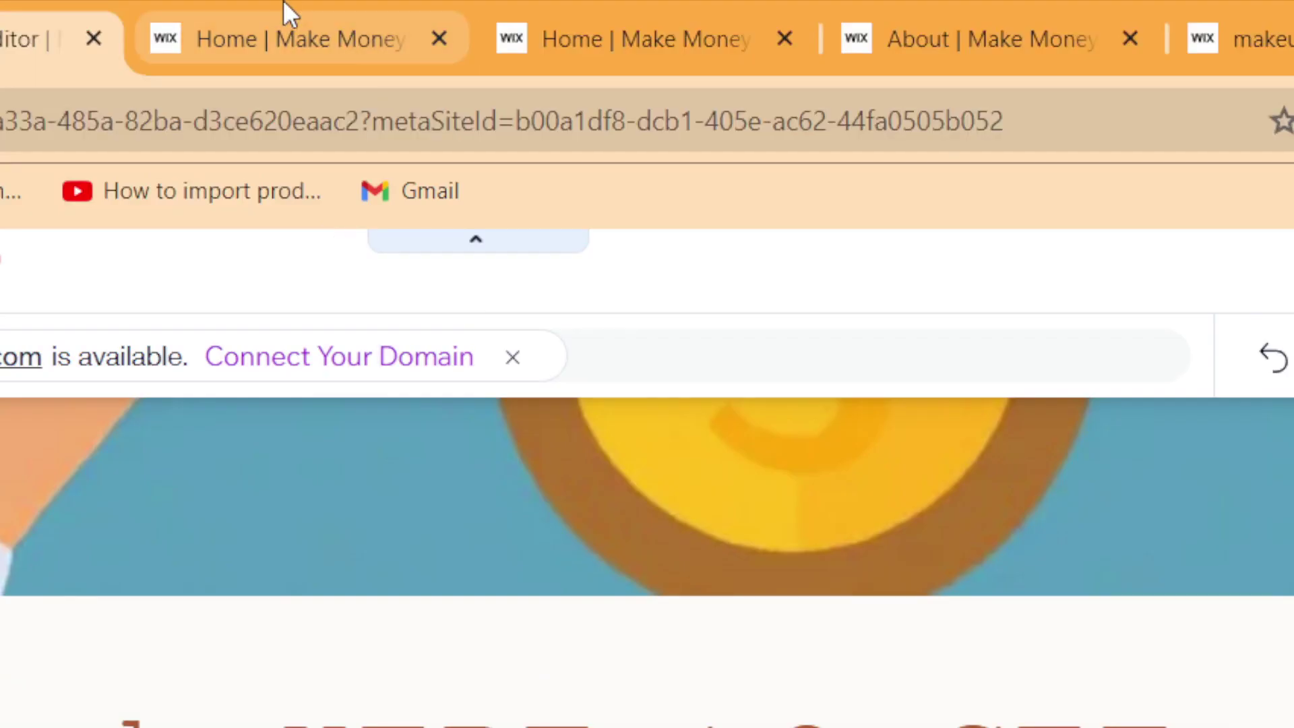
On the live site, follow the heading's HERE link and select the e.l.f. Power Grip Primer title
left_click(286, 13)
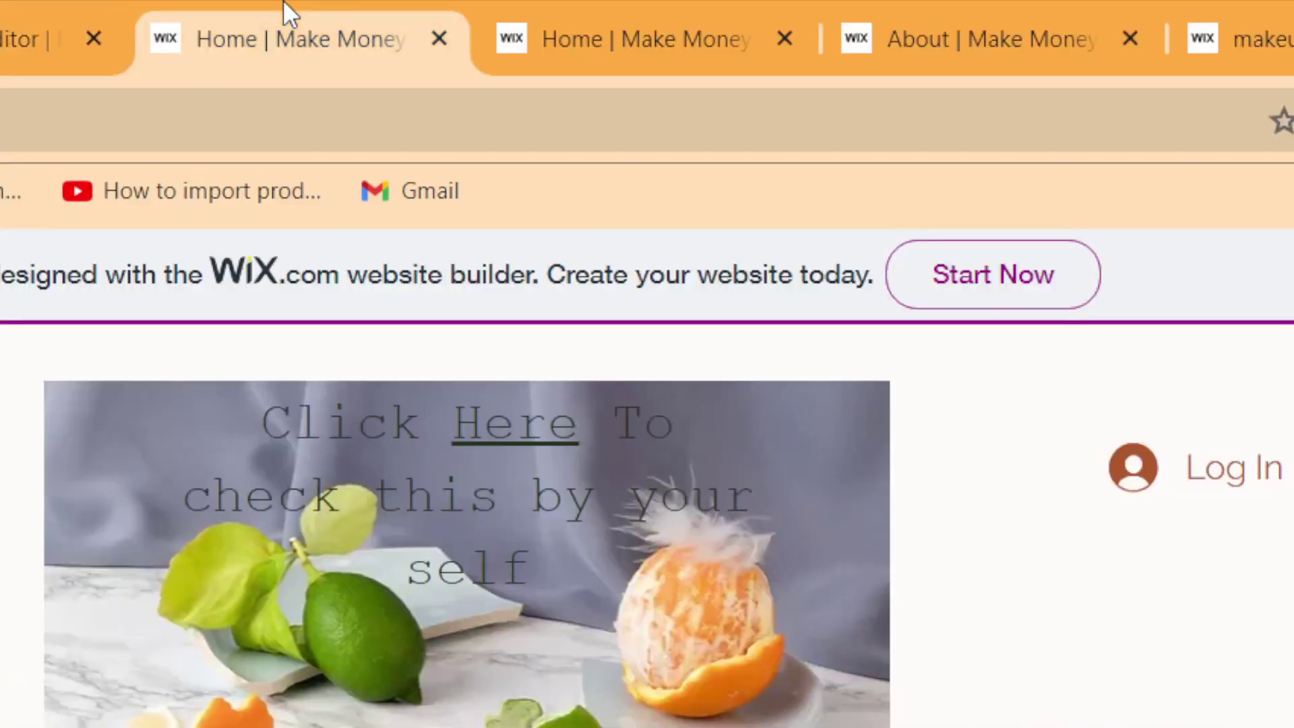
scroll(1291, 549, "down", 5)
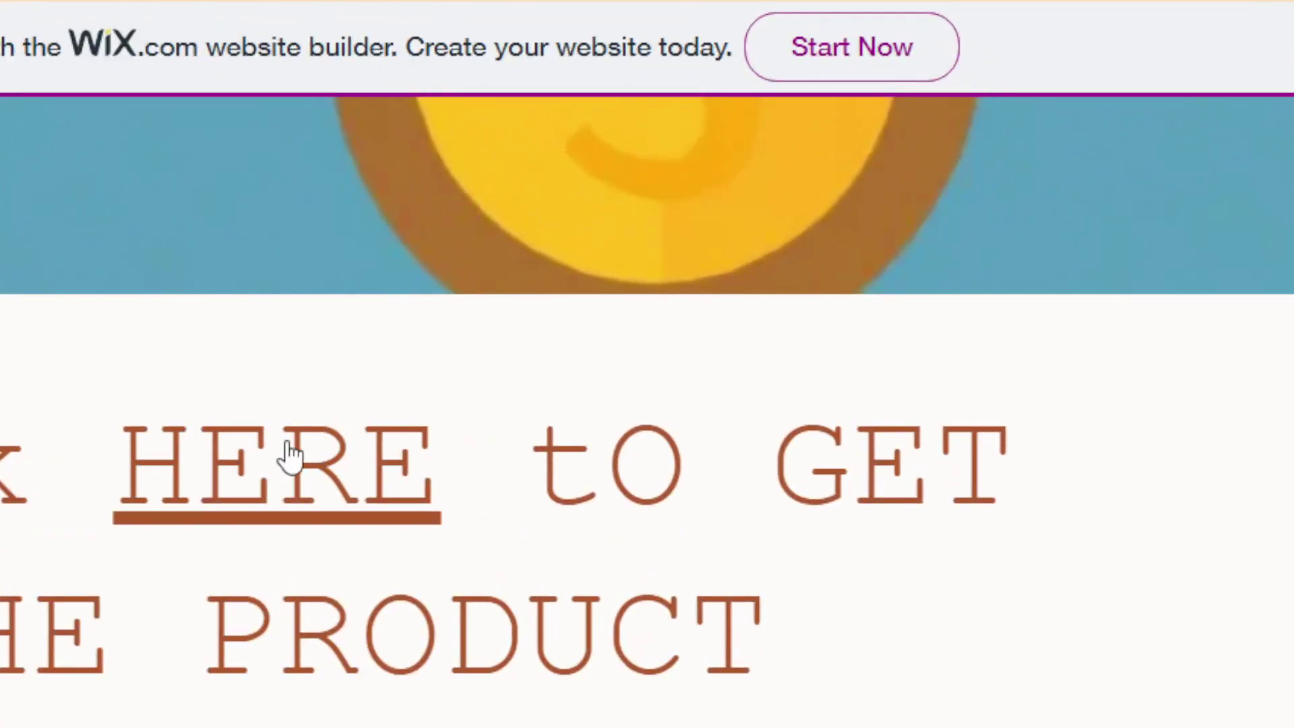
left_click(176, 478)
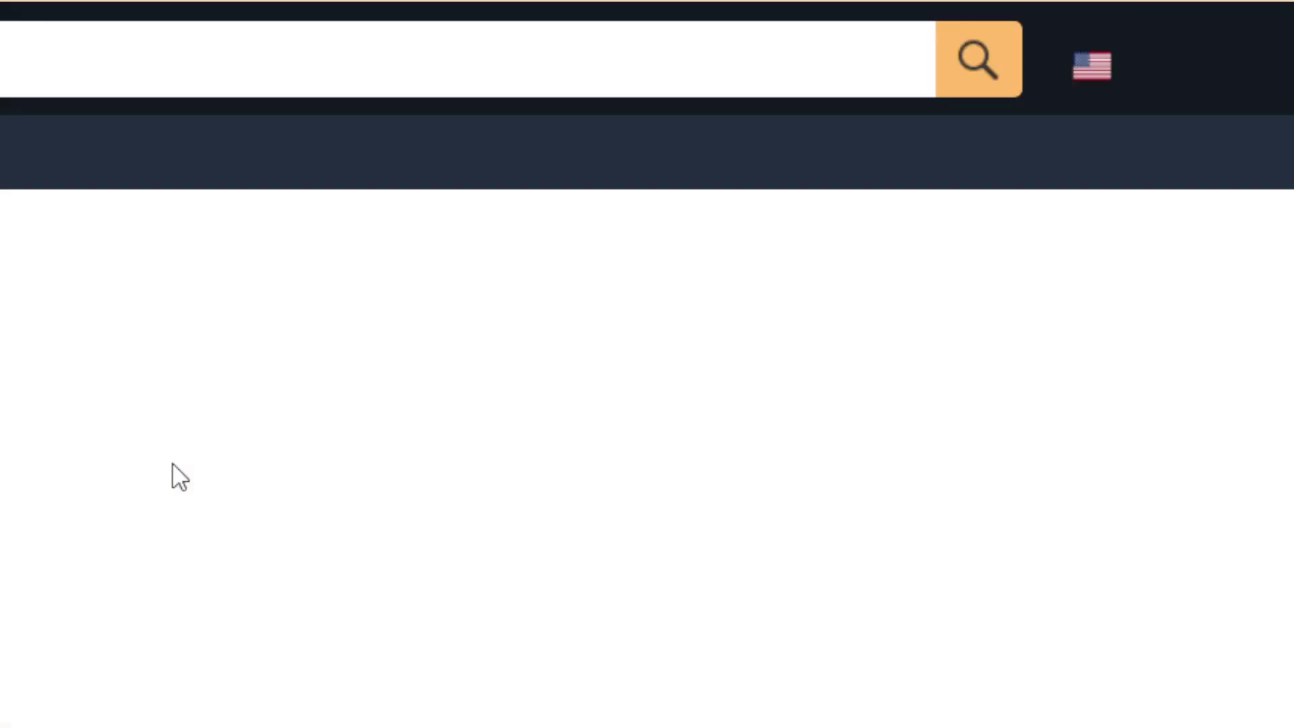
left_click_drag(193, 358, 1263, 518)
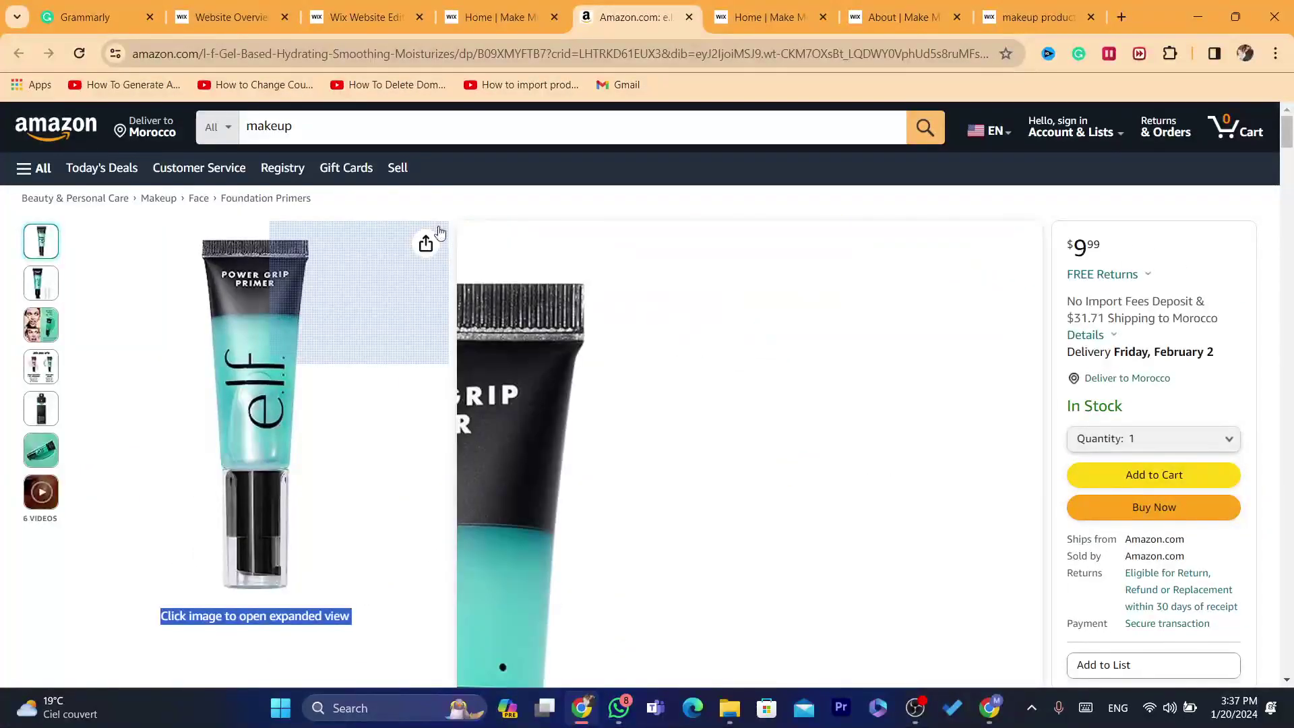